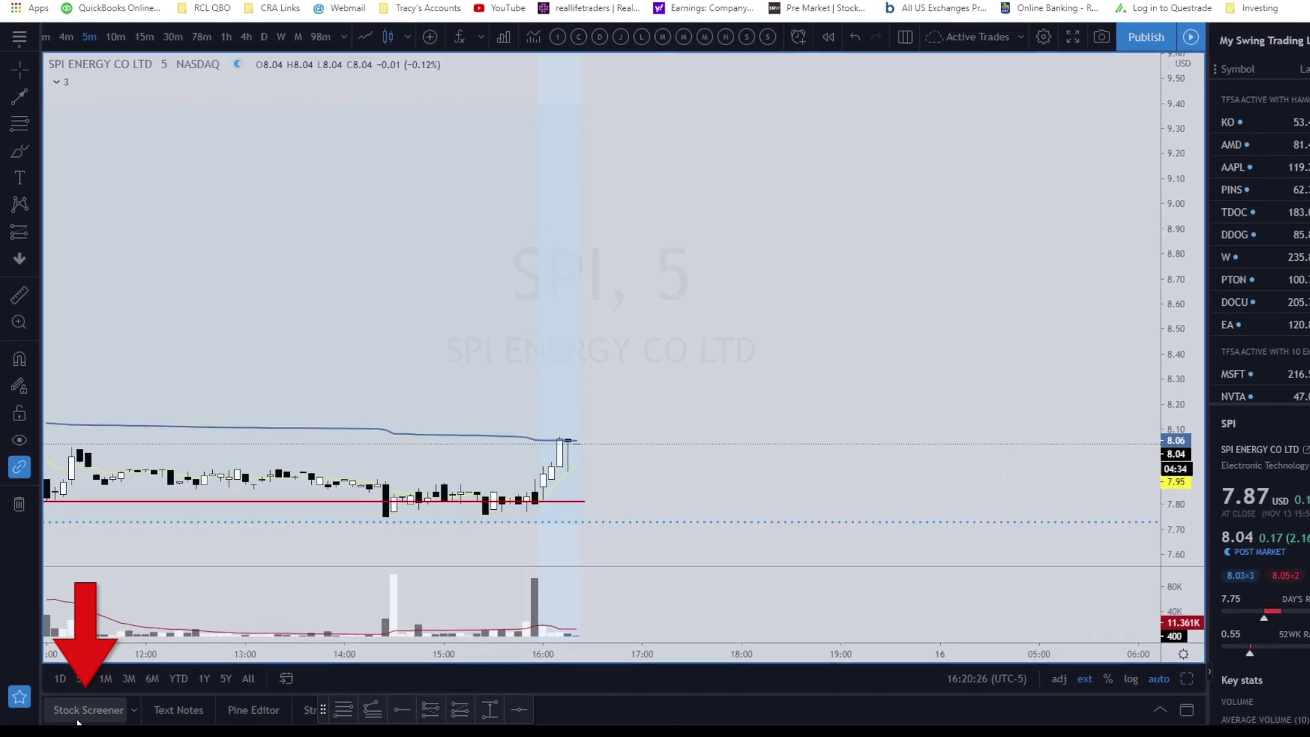
Step: Open the Stock Screener panel below the chart and bring up its Filters dialog
{"action": "left_click", "coordinate": [88, 707]}
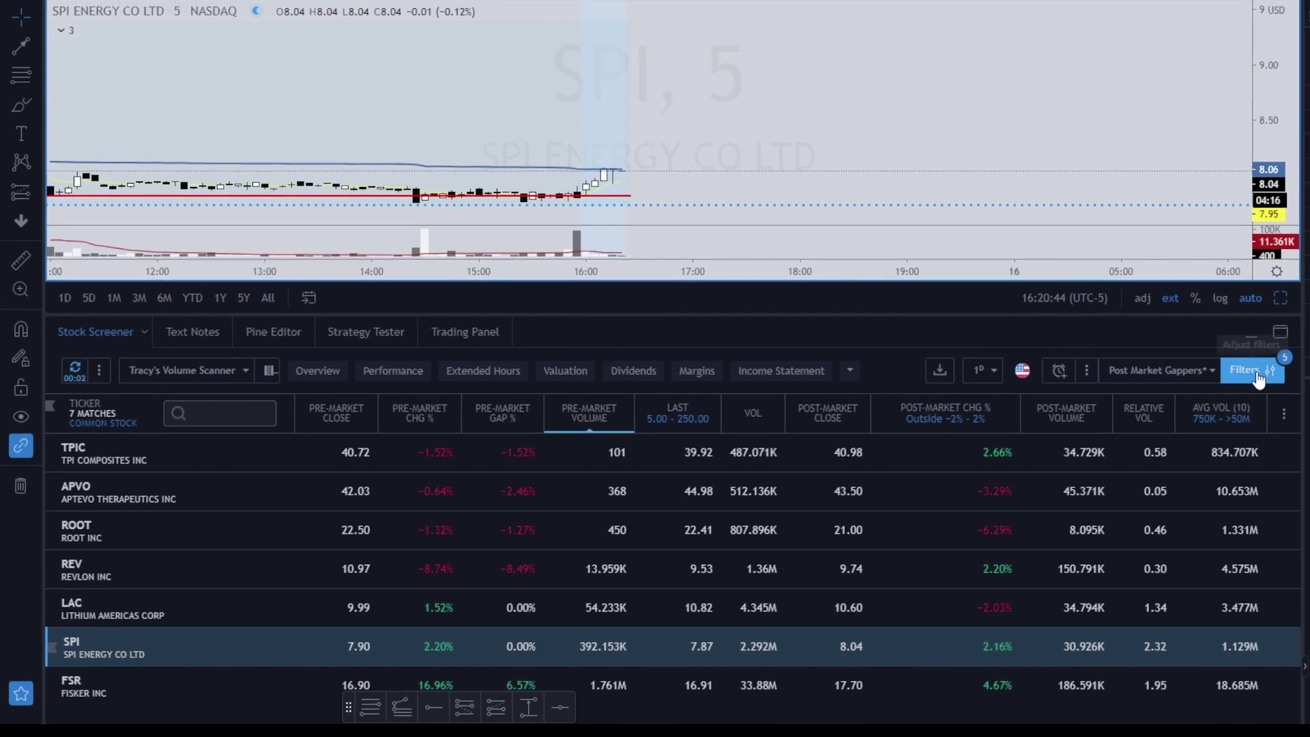
{"action": "left_click", "coordinate": [1267, 372]}
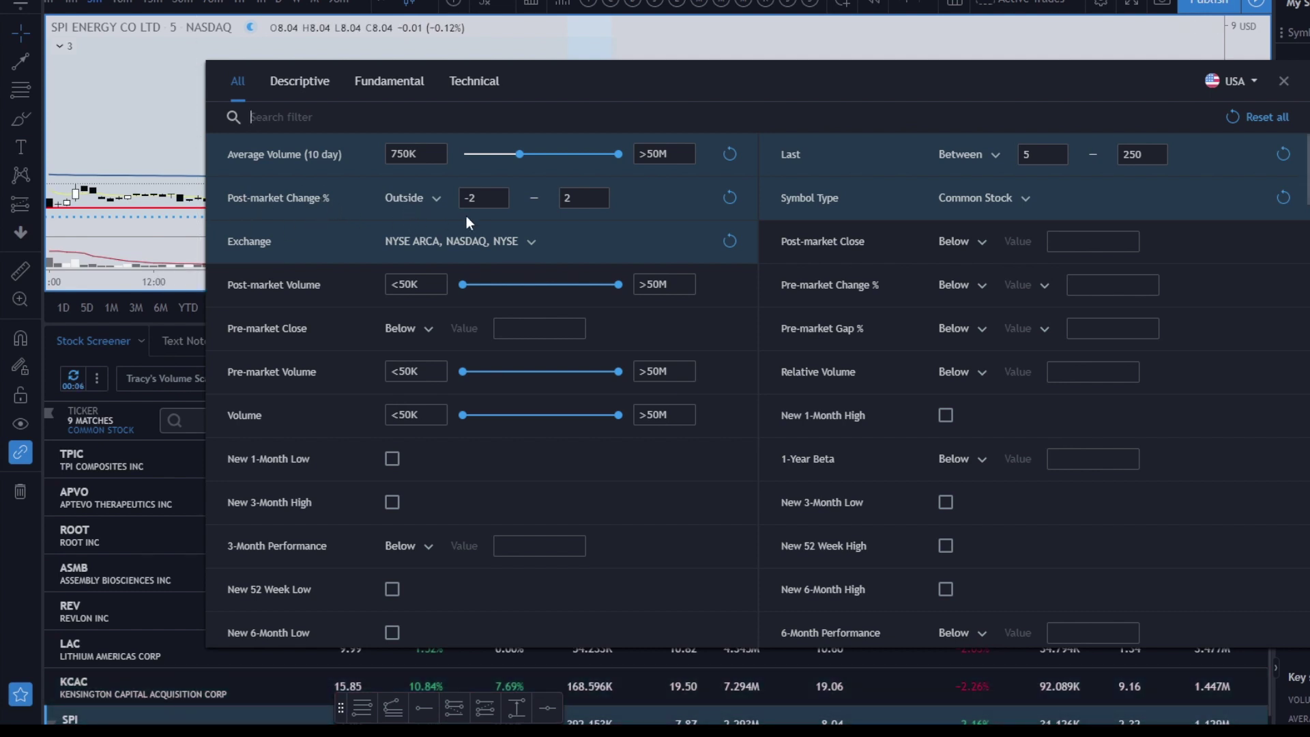
Step: Keep post-market change outside -2 to 2% and symbol type Common Stock, then close Filters
{"action": "left_click", "coordinate": [578, 207]}
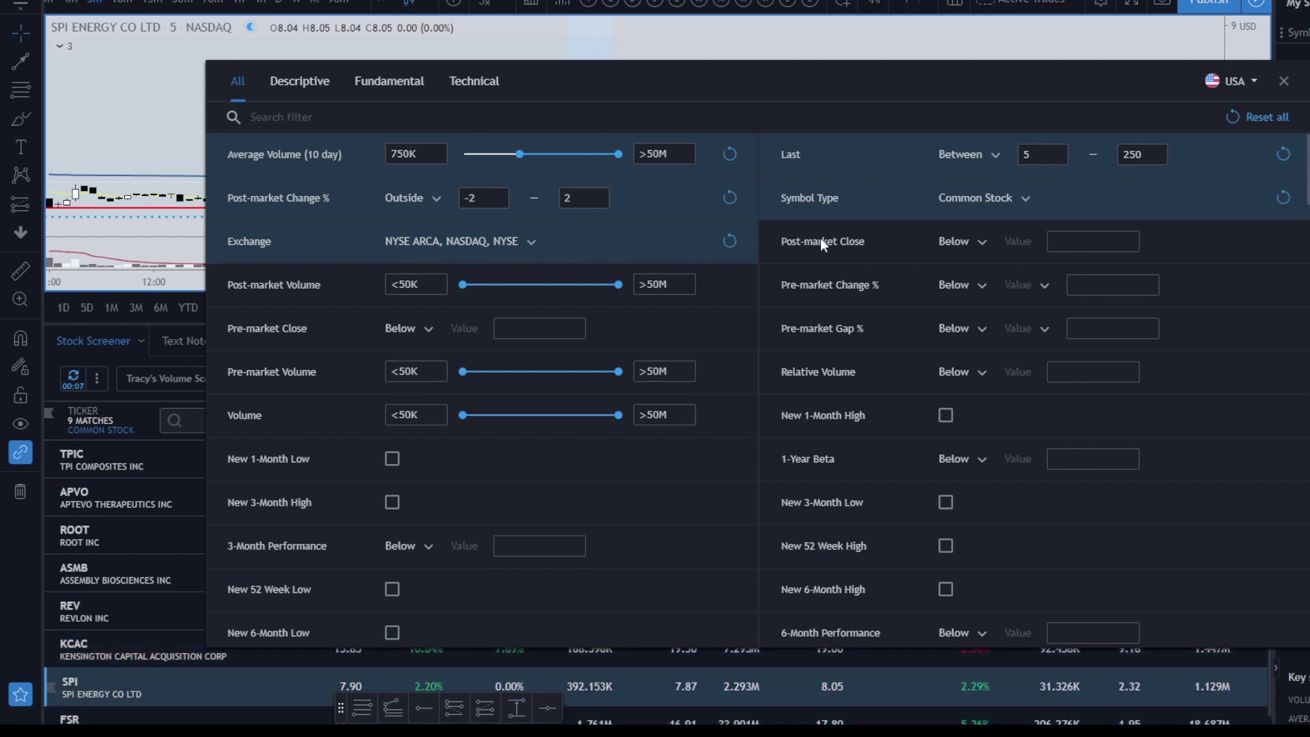
{"action": "left_click", "coordinate": [1033, 207]}
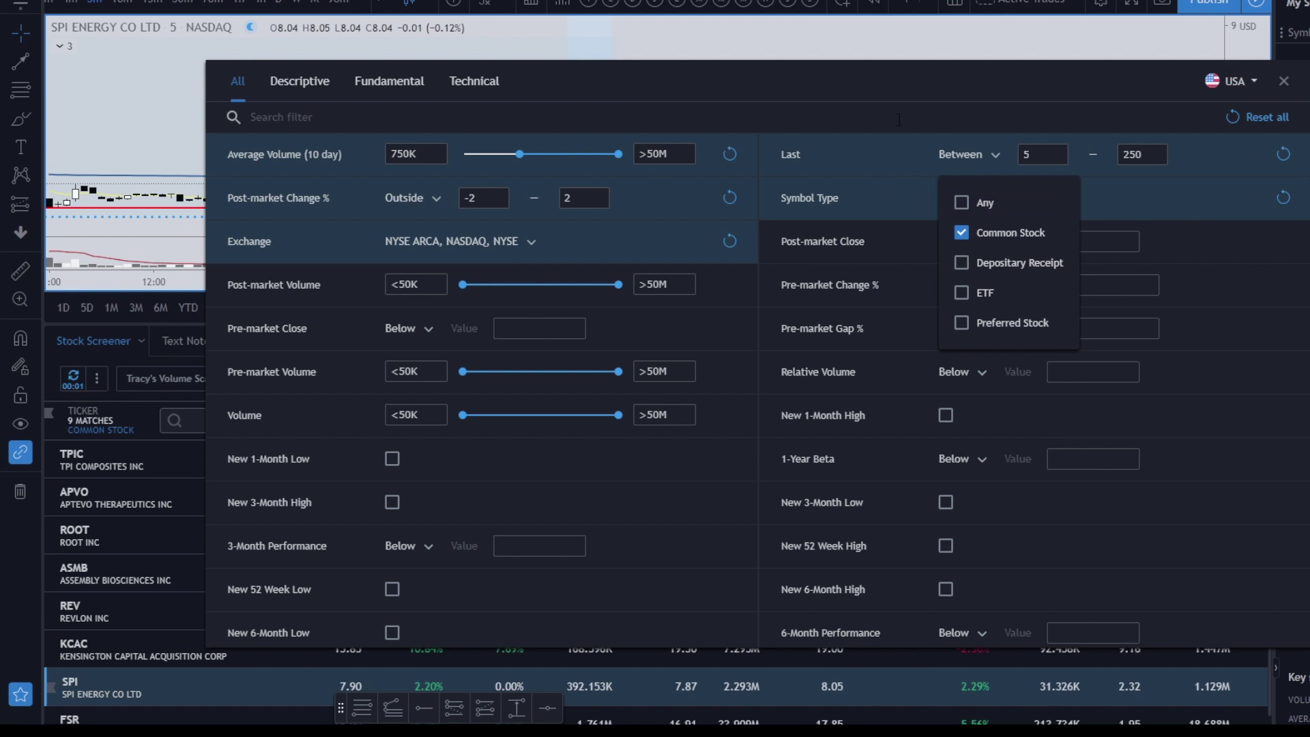
{"action": "left_click", "coordinate": [899, 120]}
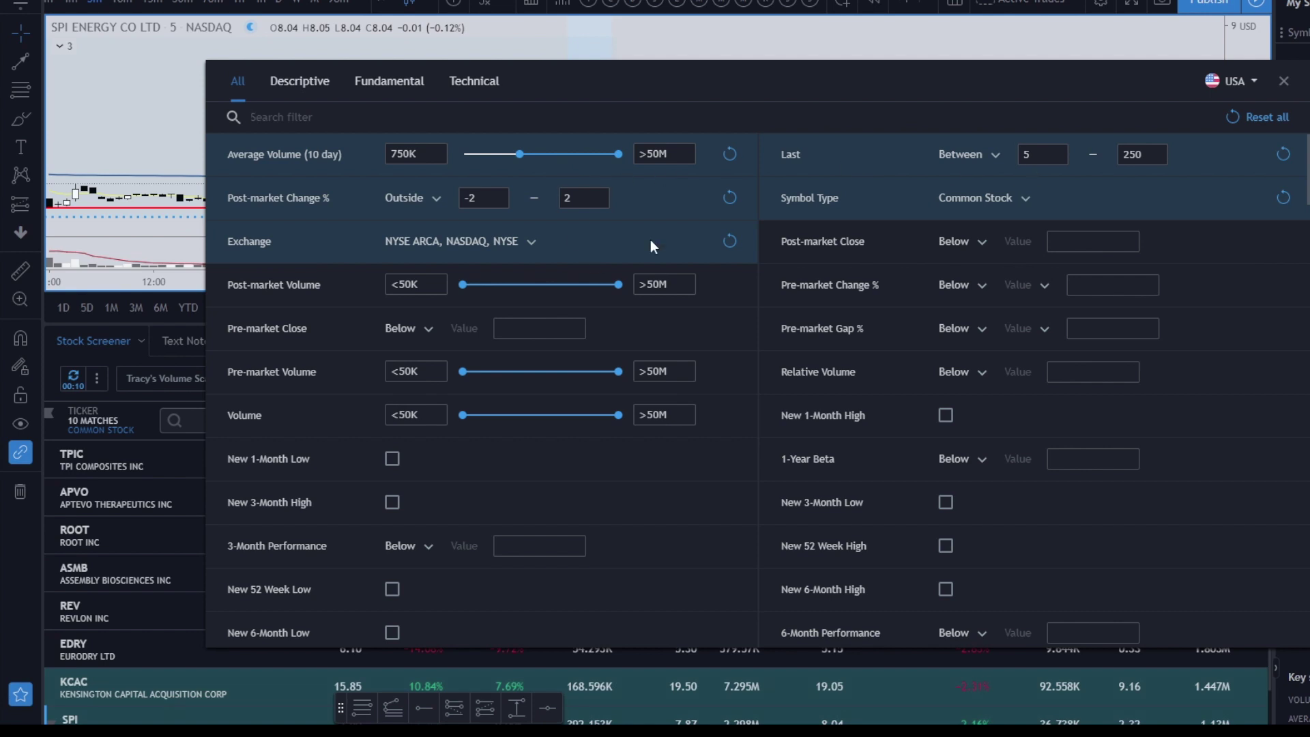
{"action": "left_click", "coordinate": [1285, 83]}
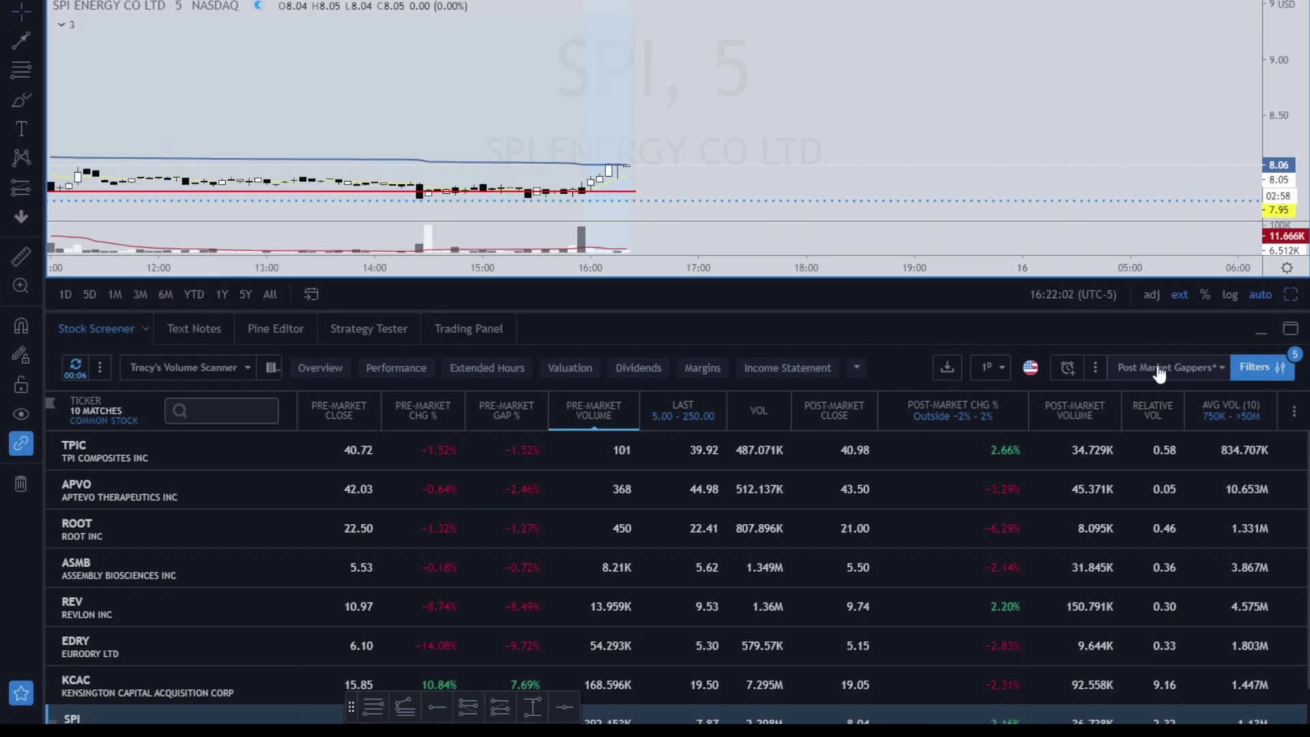
Step: Save the current screener filters under the name 'Post Market Gappers'
{"action": "left_click", "coordinate": [1194, 368]}
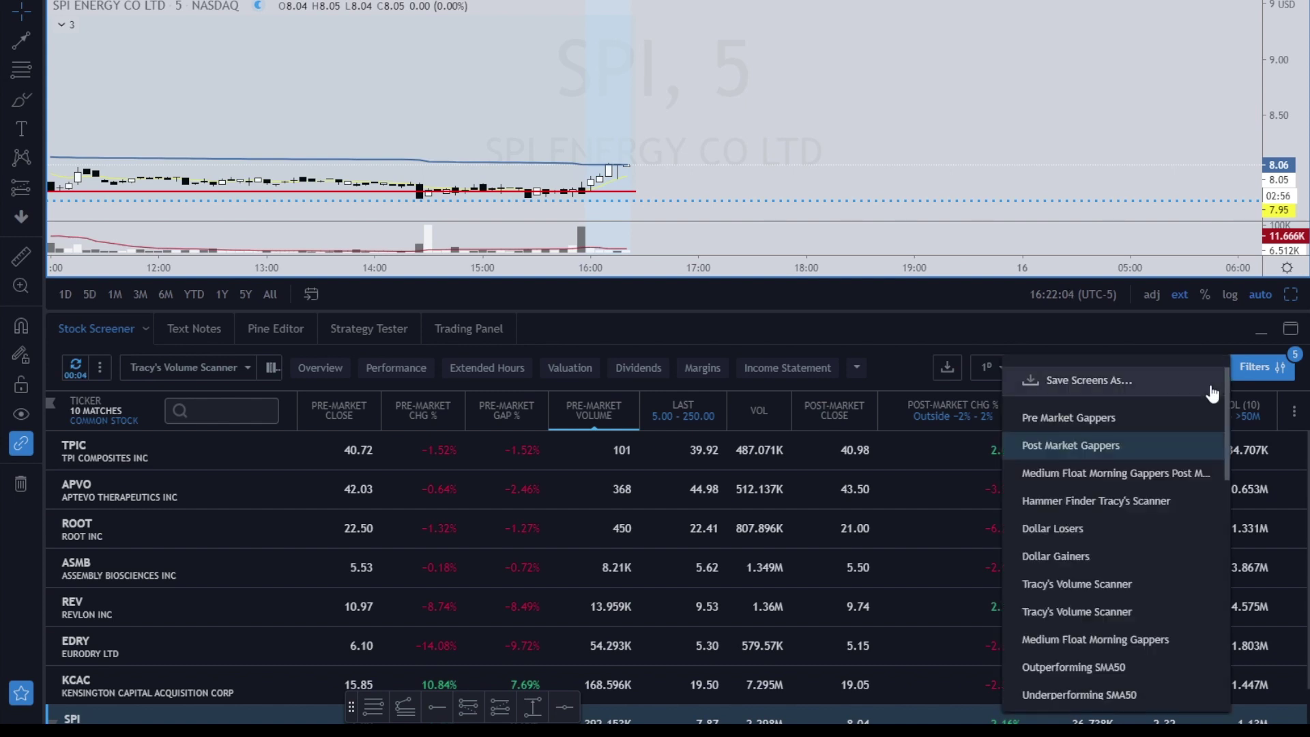
{"action": "left_click", "coordinate": [1174, 349]}
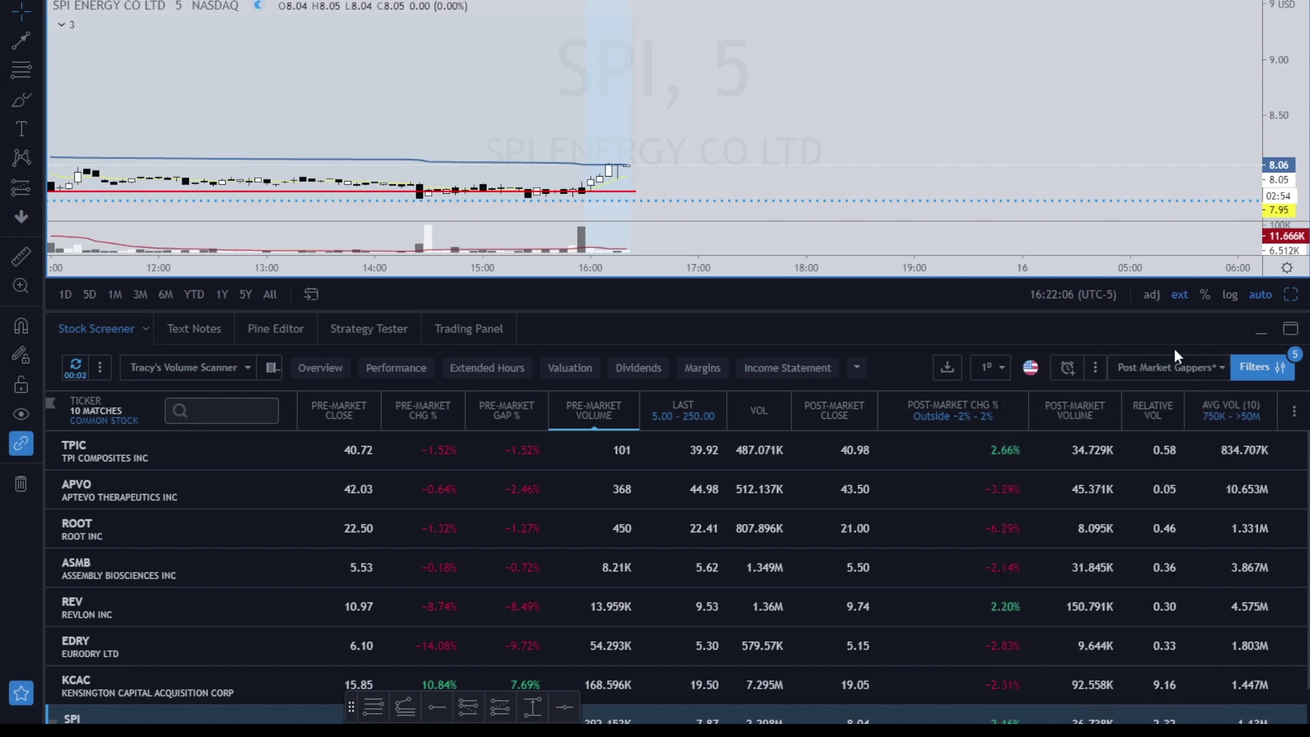
{"action": "left_click", "coordinate": [1172, 366]}
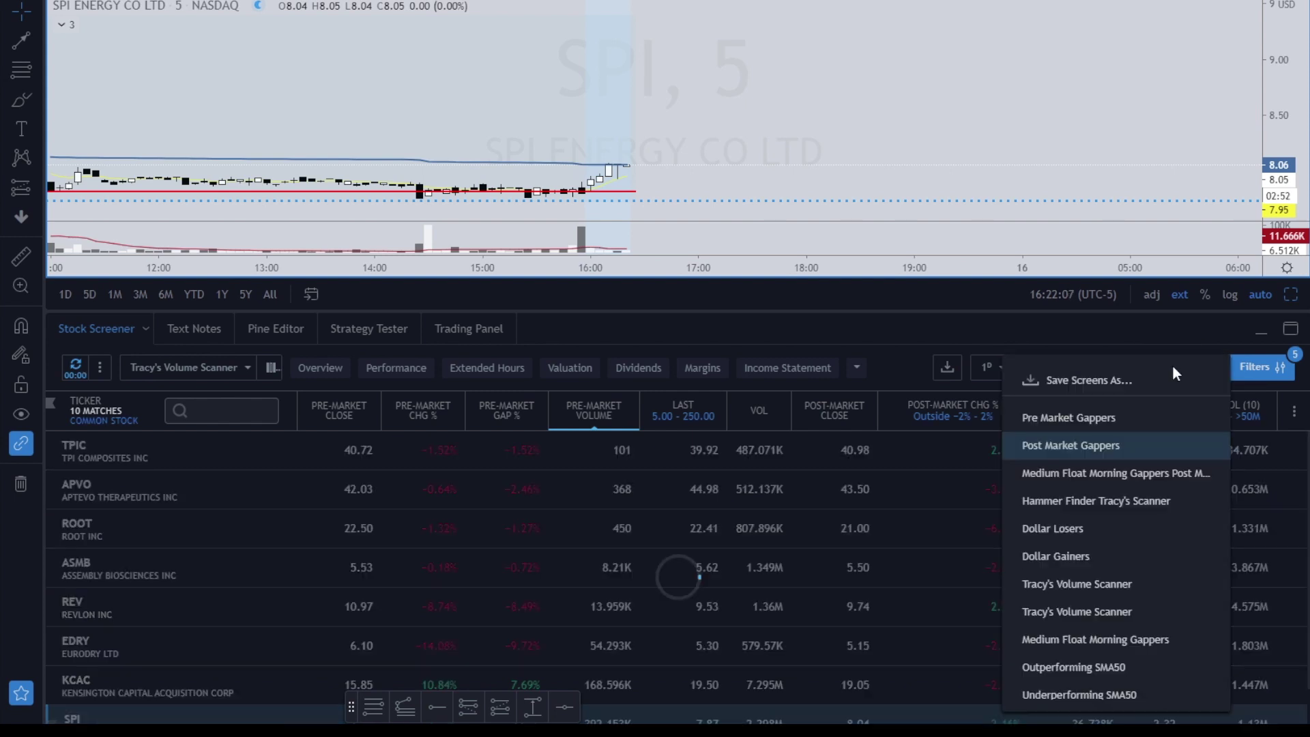
{"action": "left_click", "coordinate": [1106, 380]}
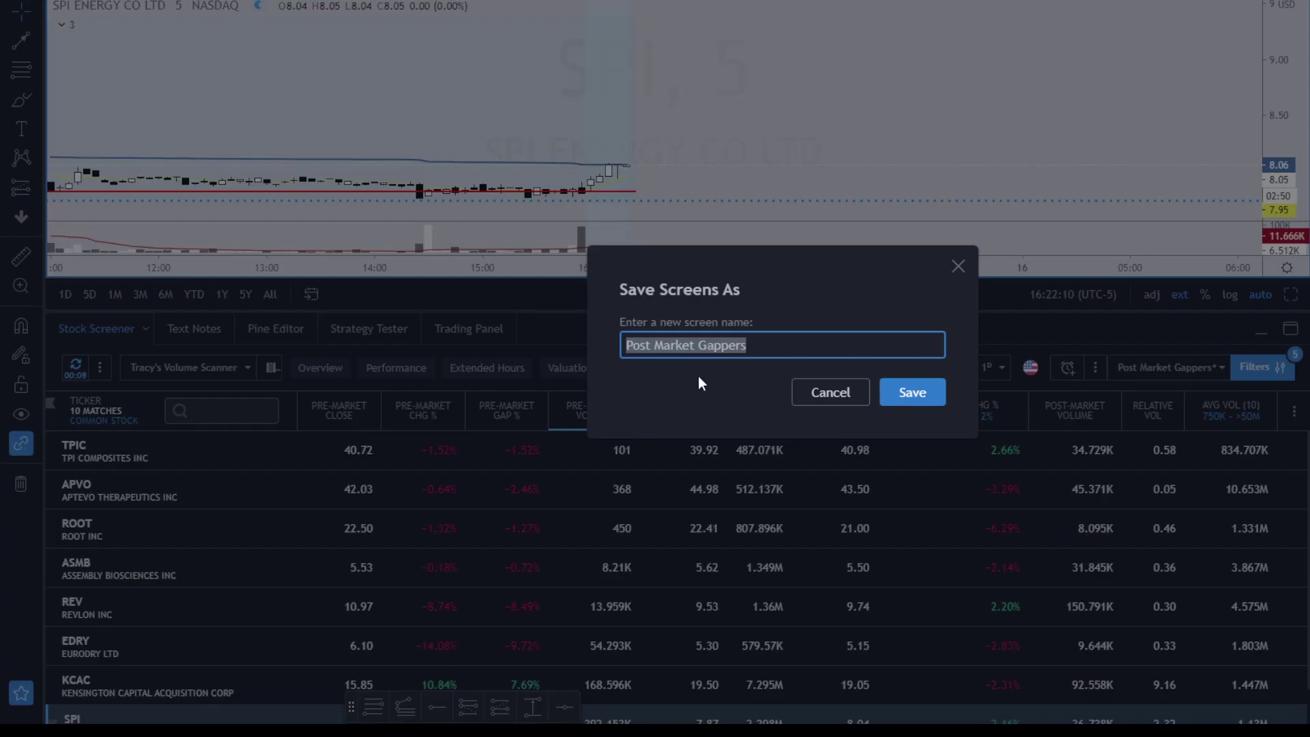
{"action": "left_click", "coordinate": [914, 387]}
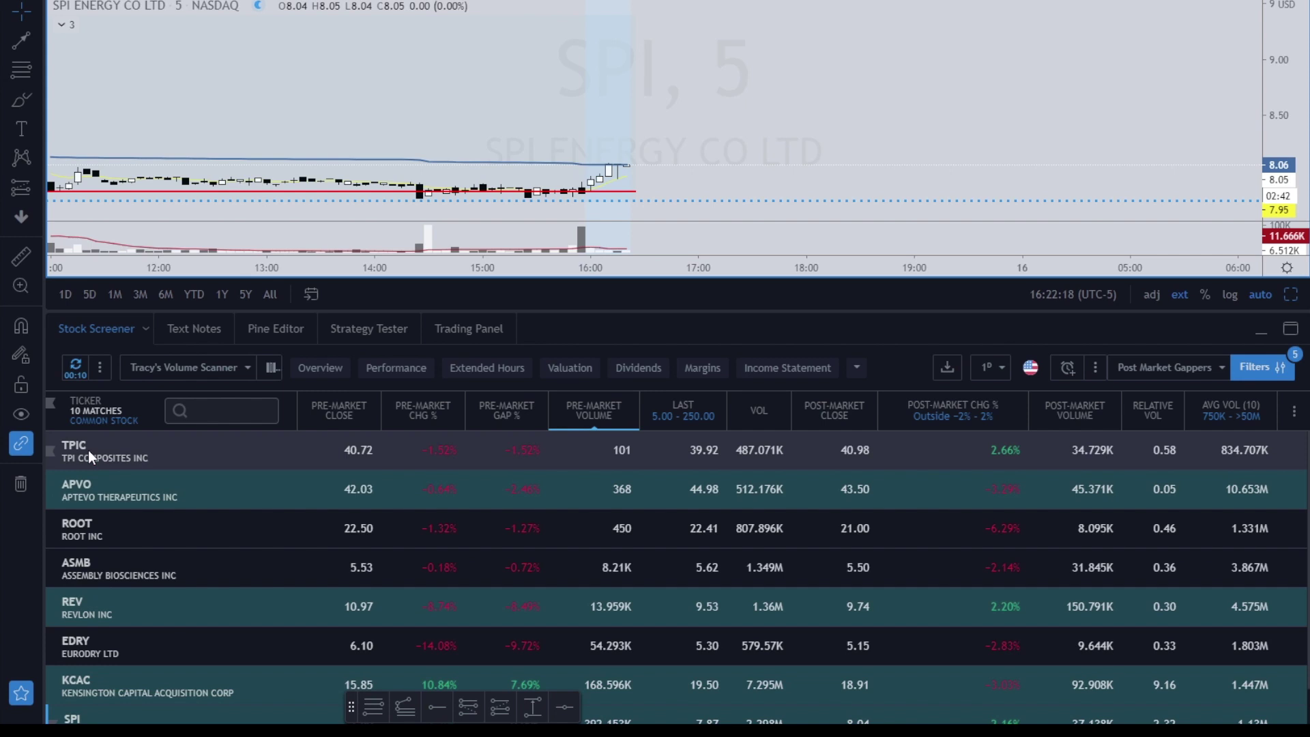
Step: Switch the screener's refresh interval to Manual Refresh and load the TPIC chart
{"action": "left_click", "coordinate": [76, 366]}
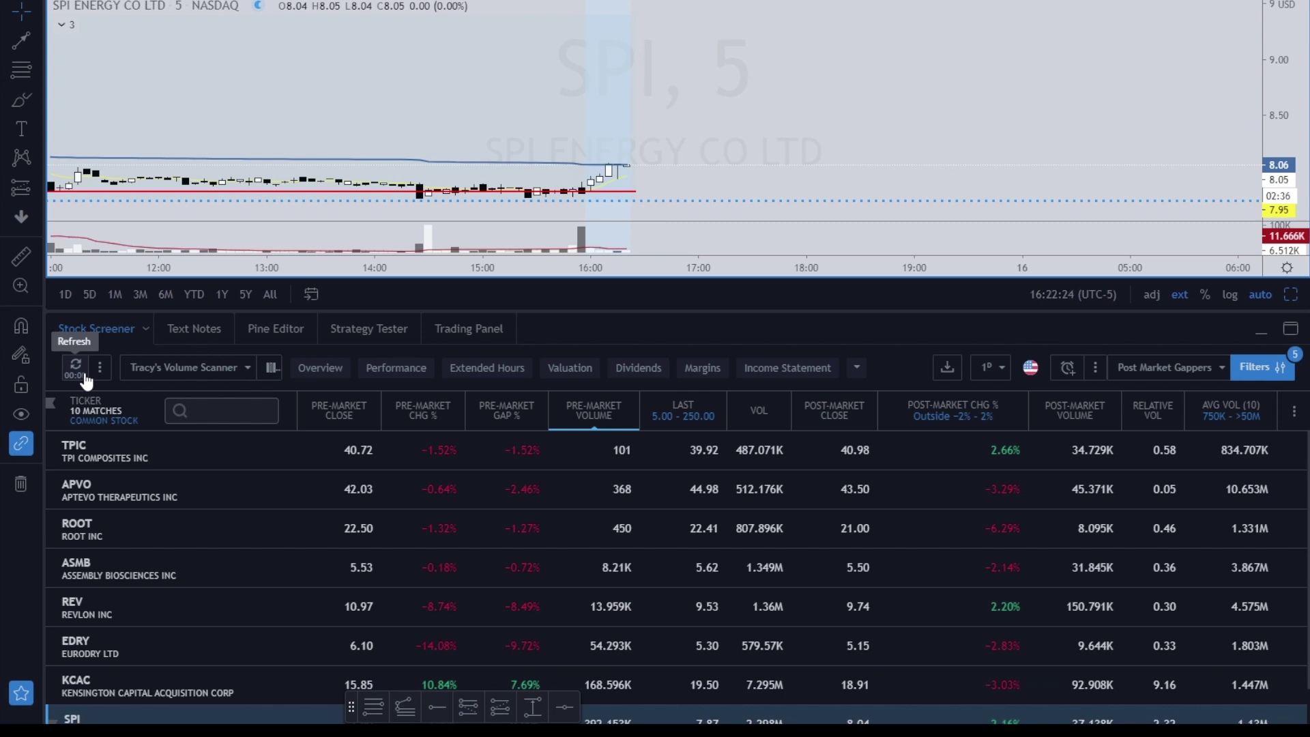
{"action": "left_click", "coordinate": [101, 372]}
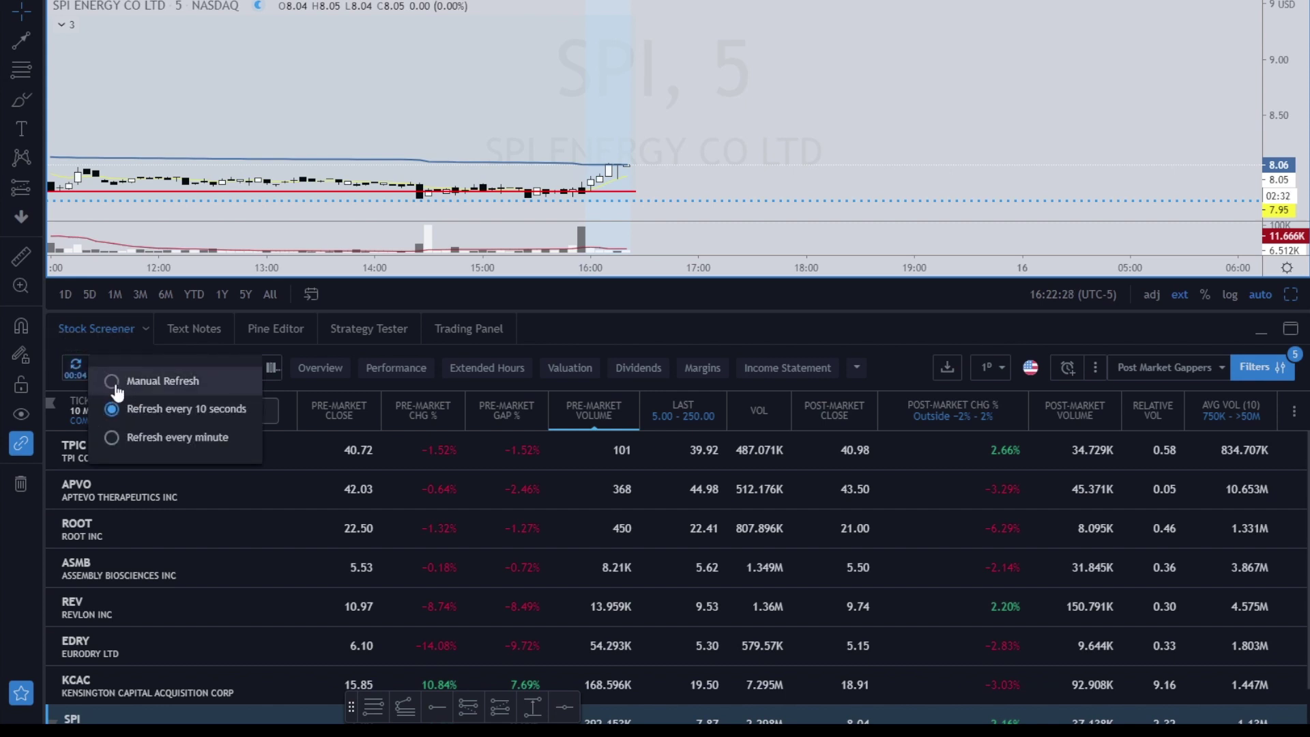
{"action": "left_click", "coordinate": [113, 382]}
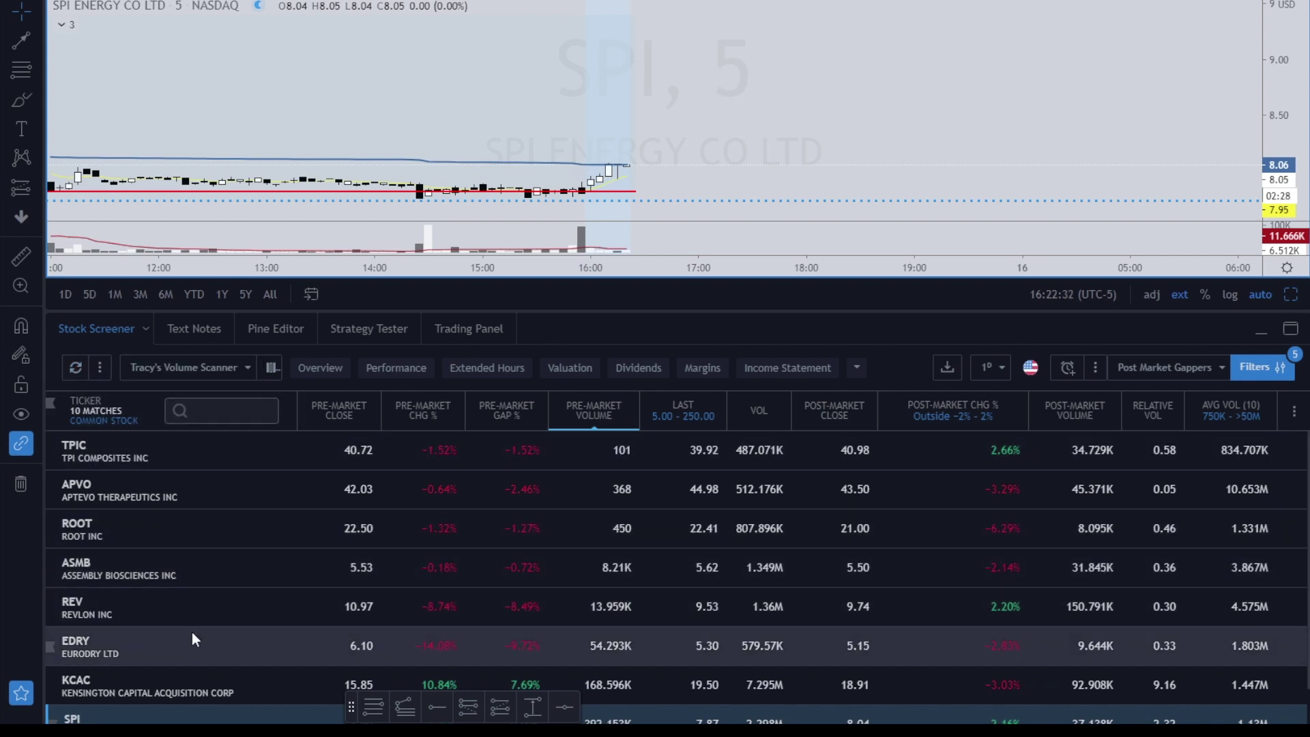
{"action": "left_click", "coordinate": [100, 368]}
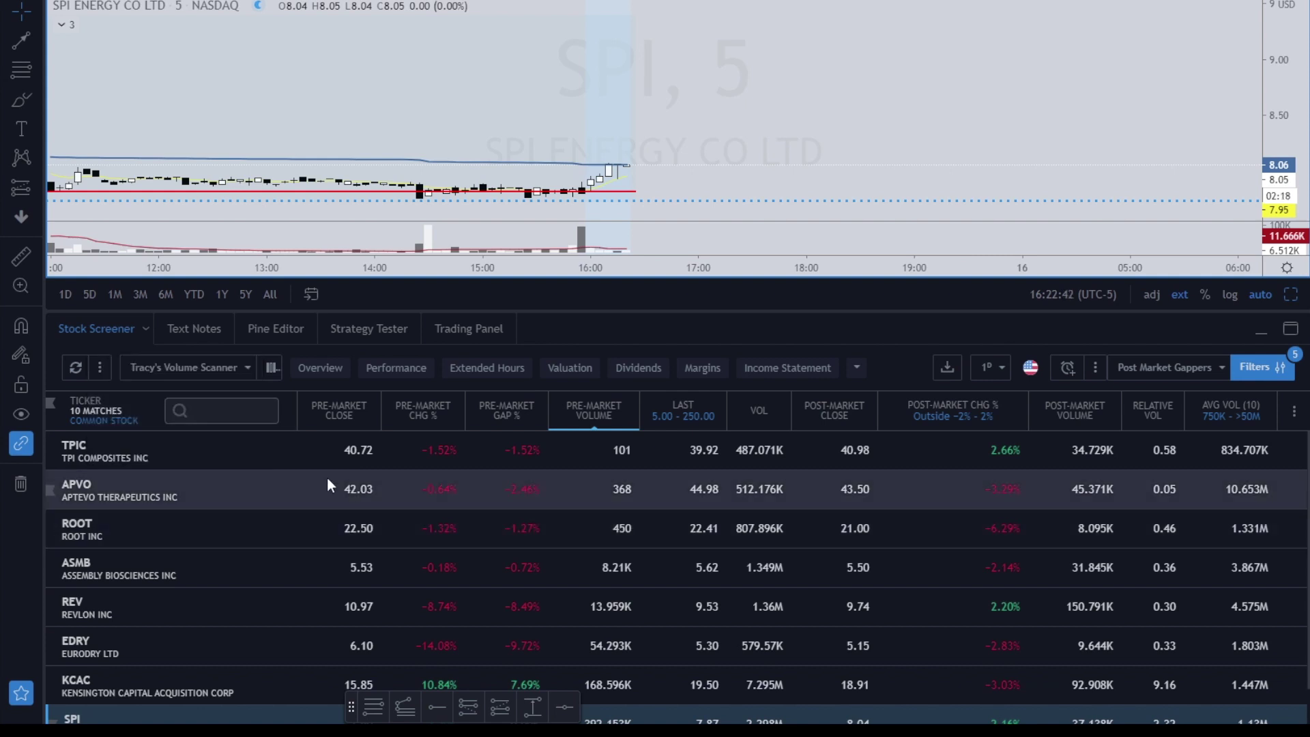
{"action": "scroll", "coordinate": [312, 481], "scroll_direction": "down", "scroll_amount": 2}
{"action": "scroll", "coordinate": [321, 483], "scroll_direction": "up", "scroll_amount": 2}
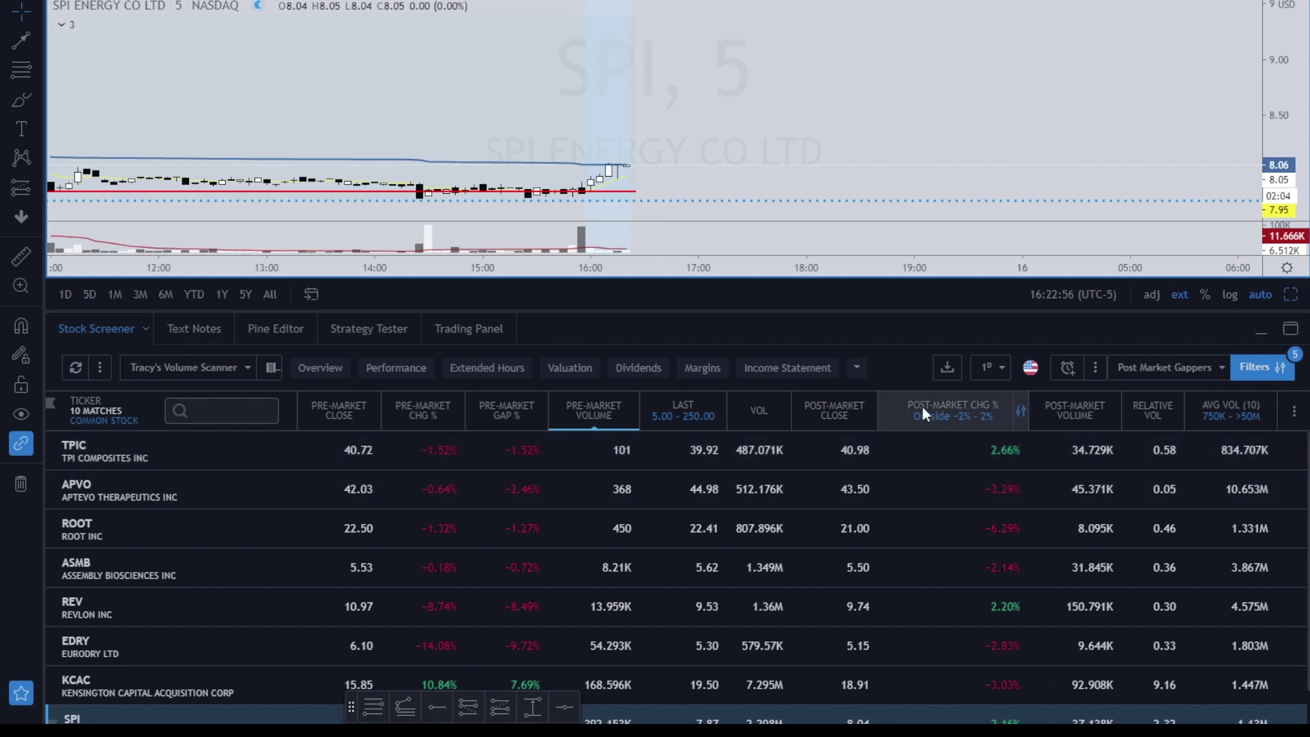
{"action": "left_click", "coordinate": [75, 444]}
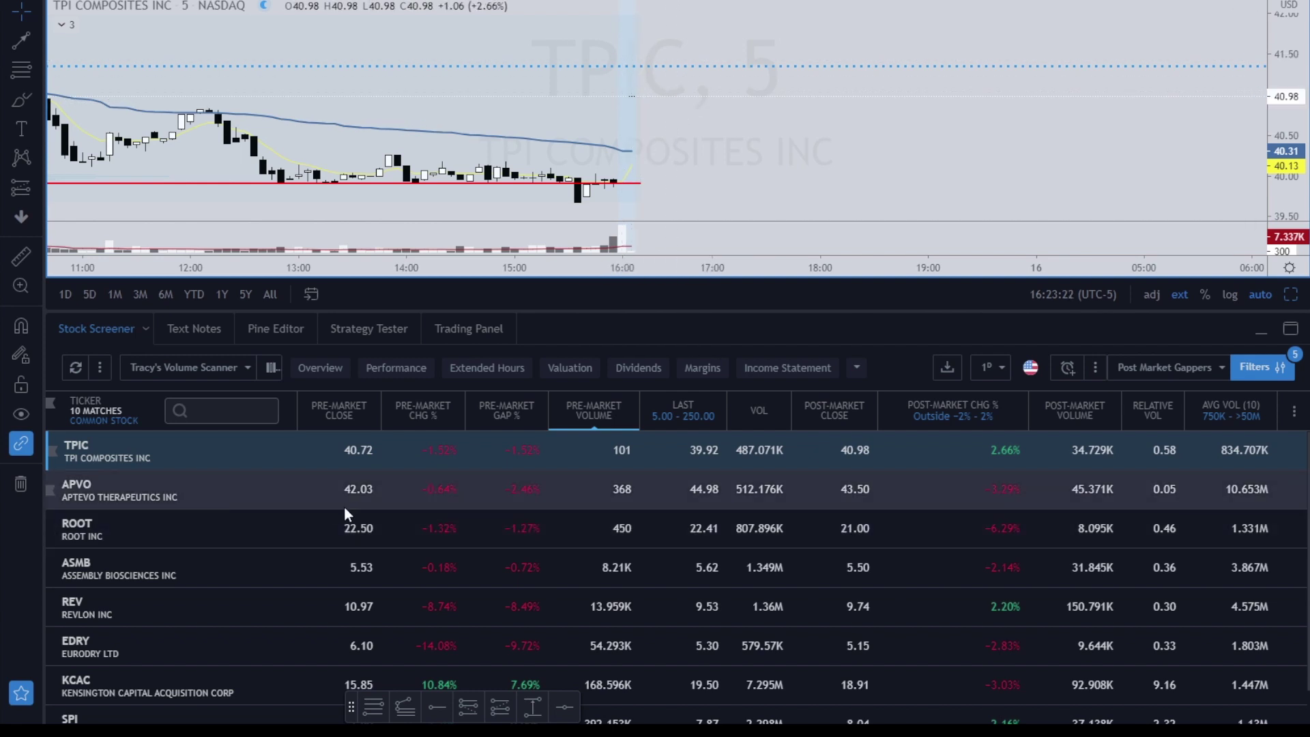
Step: Load the APVO, ROOT, ASMB, REV and EDRY charts from the results in turn
{"action": "left_click", "coordinate": [138, 484]}
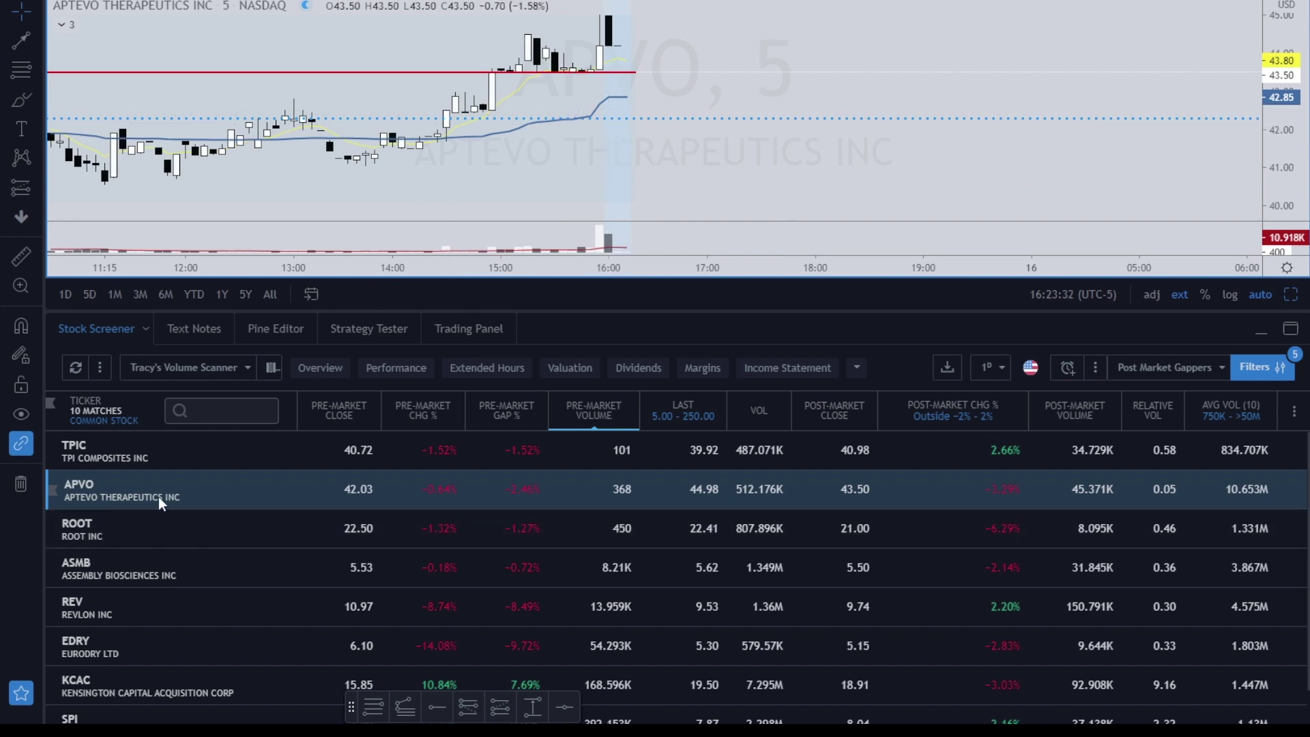
{"action": "left_click", "coordinate": [103, 523]}
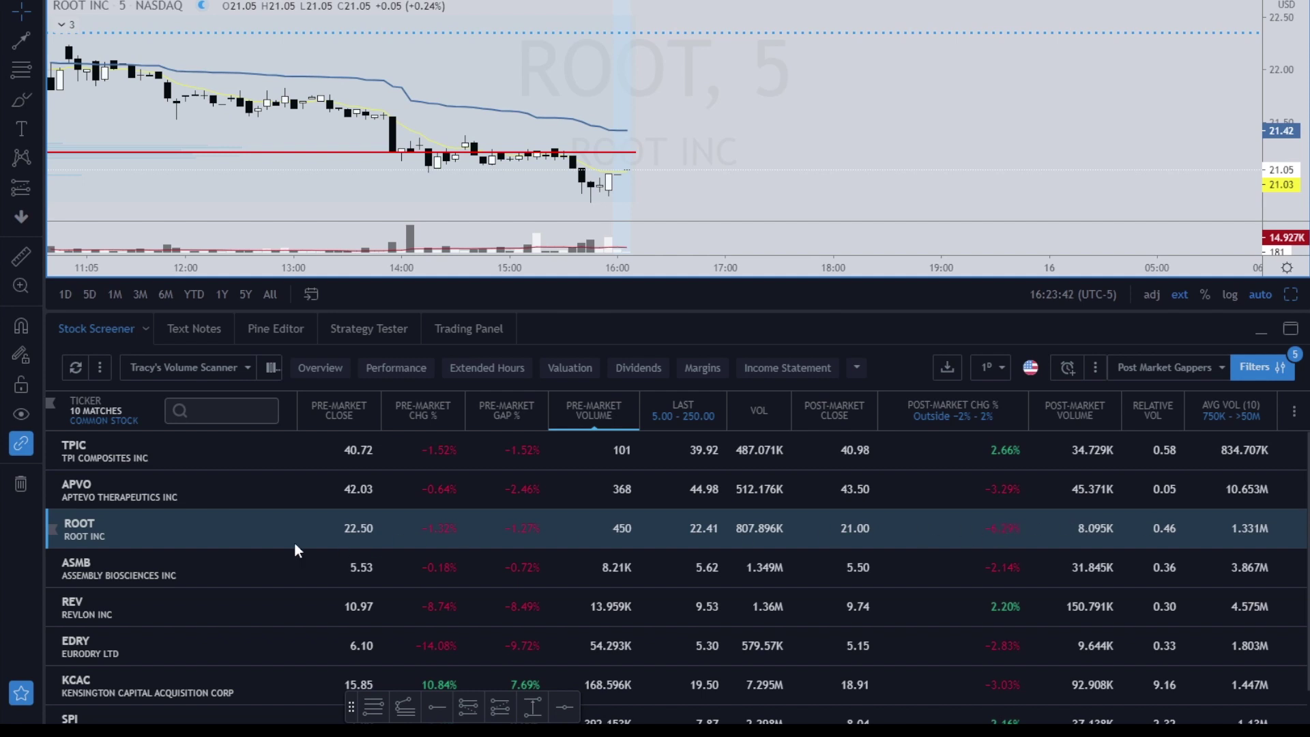
{"action": "left_click", "coordinate": [161, 566]}
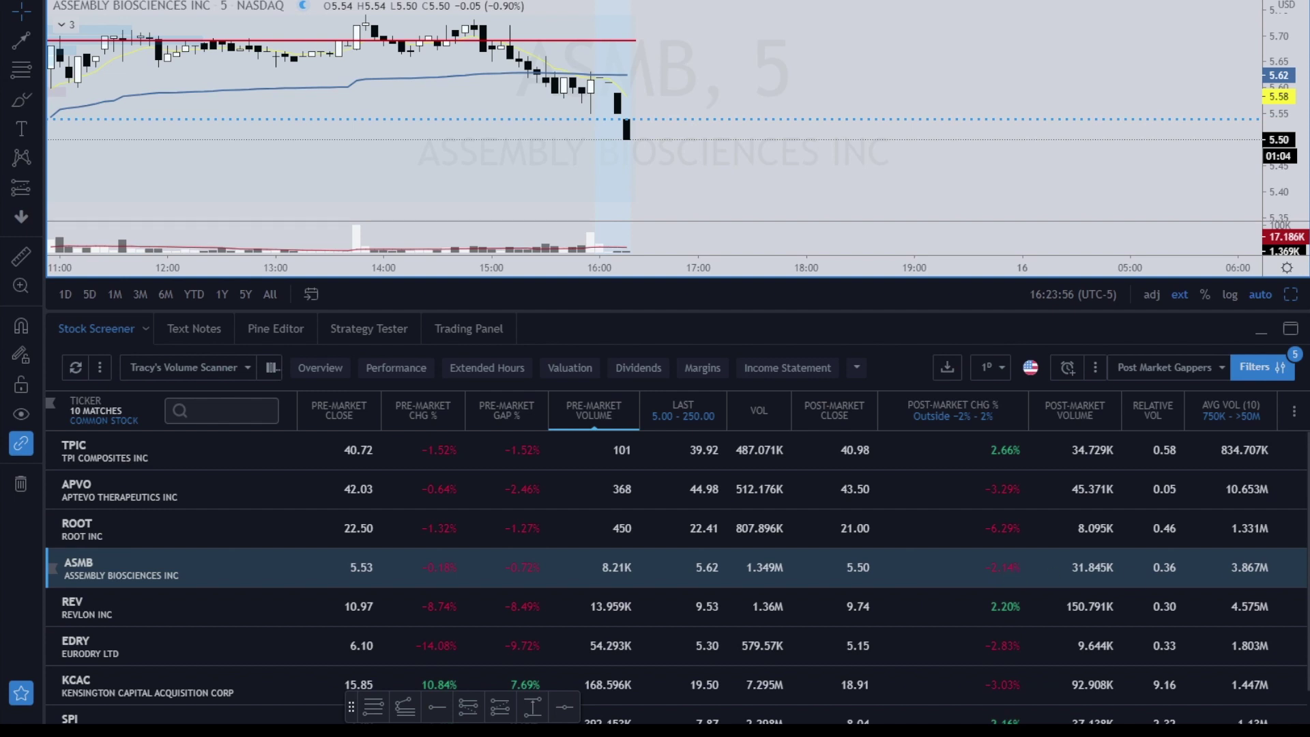
{"action": "left_click", "coordinate": [186, 612]}
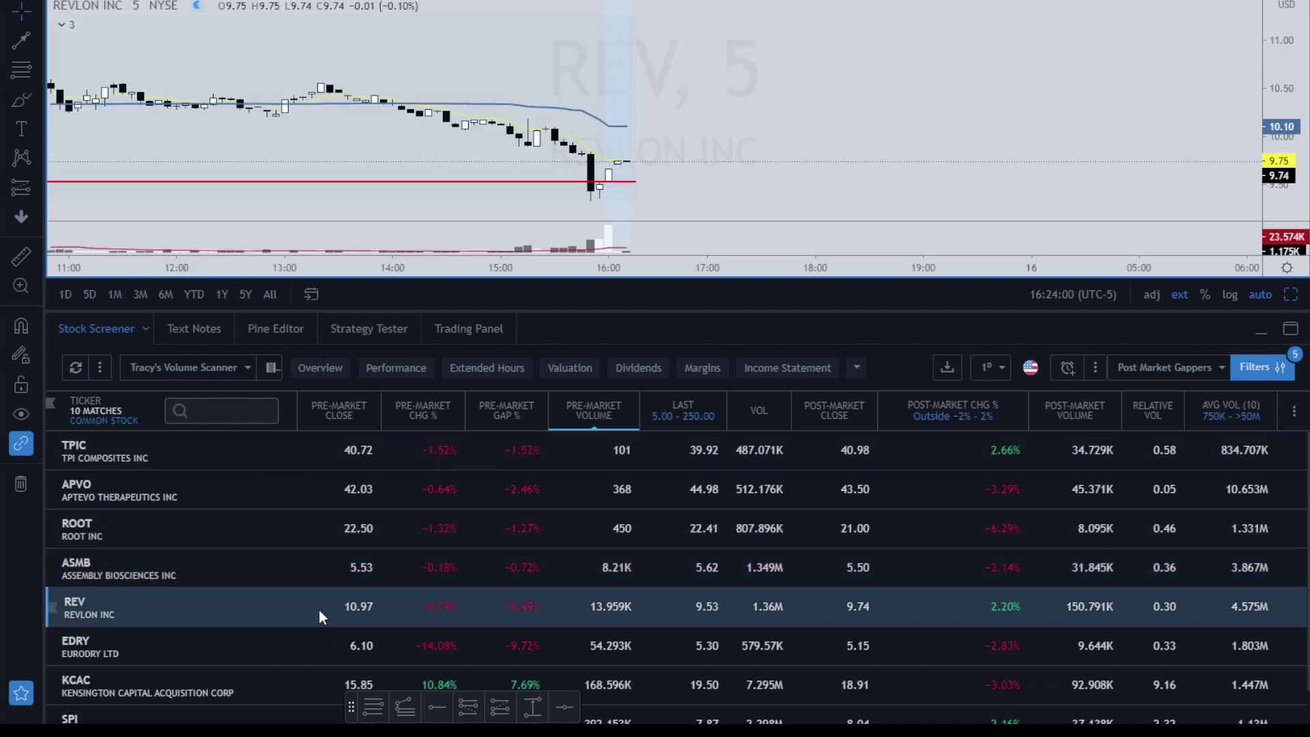
{"action": "left_click", "coordinate": [189, 652]}
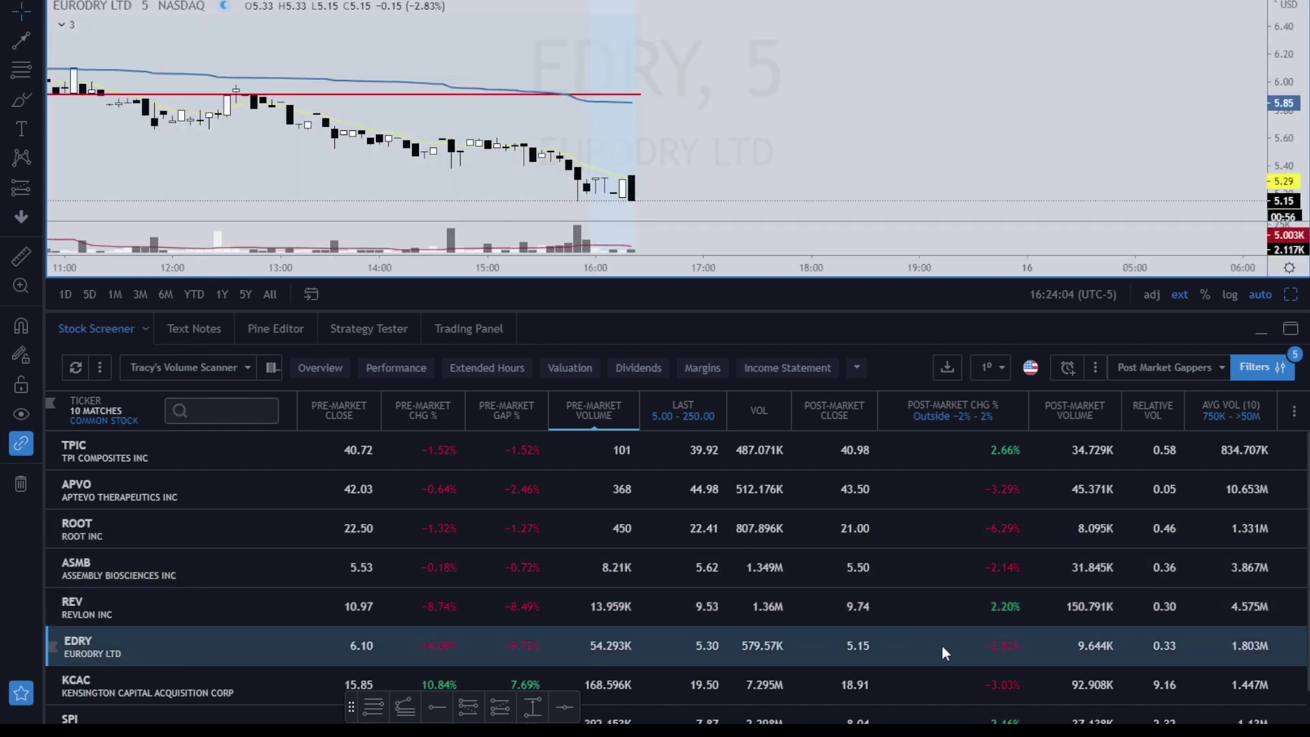
Step: Continue down the list, loading the KCAC, SPI, FSR and CBAT charts
{"action": "scroll", "coordinate": [294, 587], "scroll_direction": "down", "scroll_amount": 2}
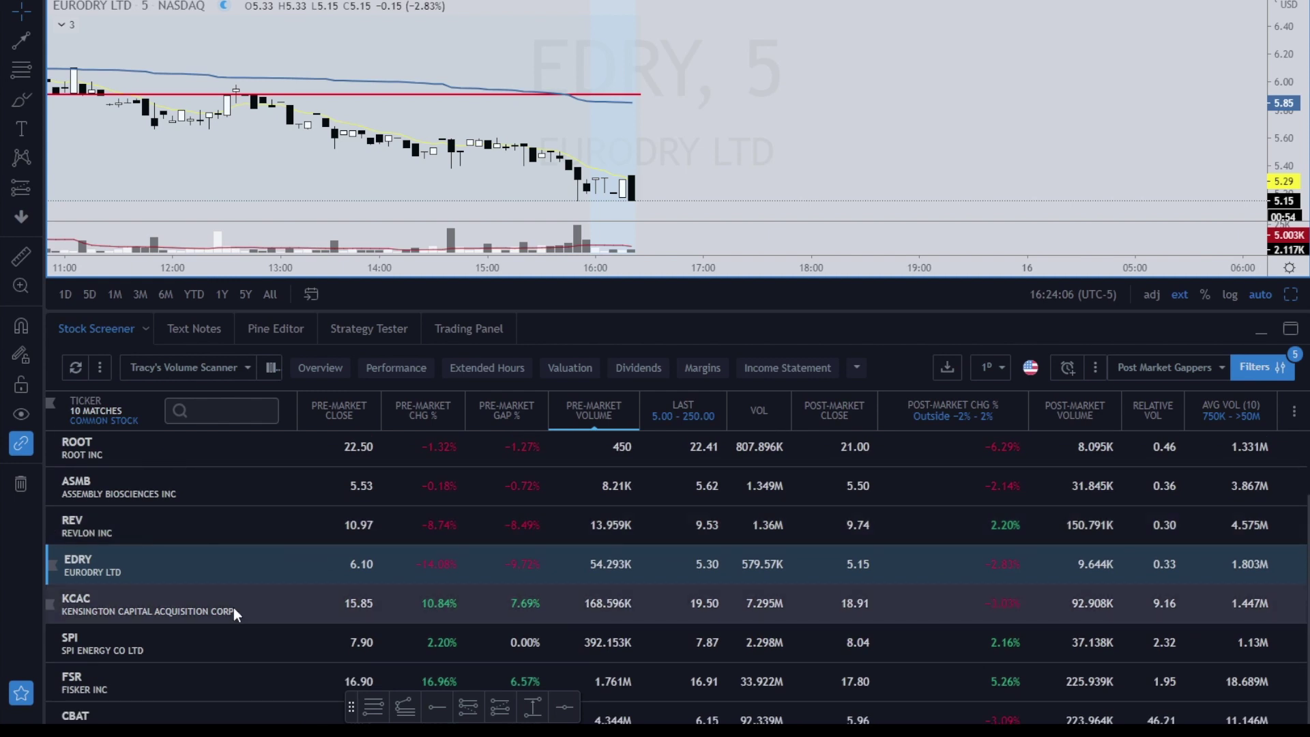
{"action": "left_click", "coordinate": [234, 608]}
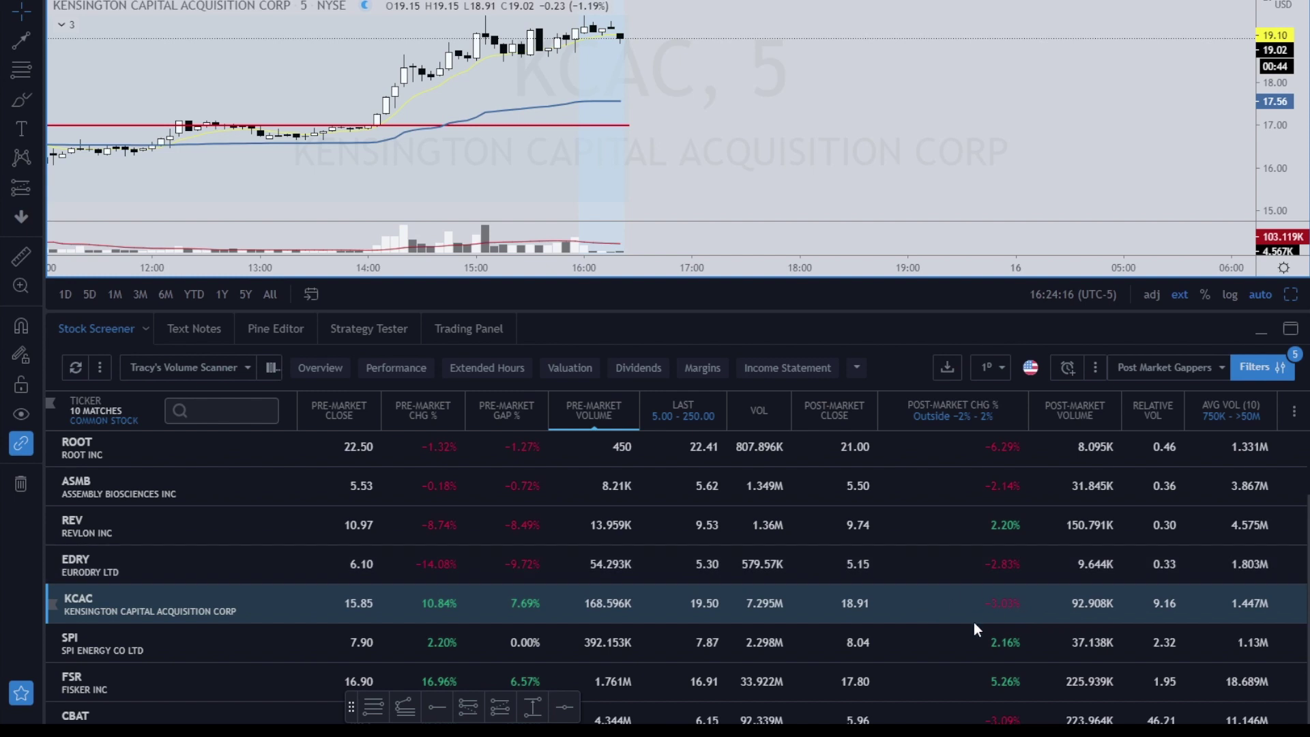
{"action": "left_click", "coordinate": [245, 644]}
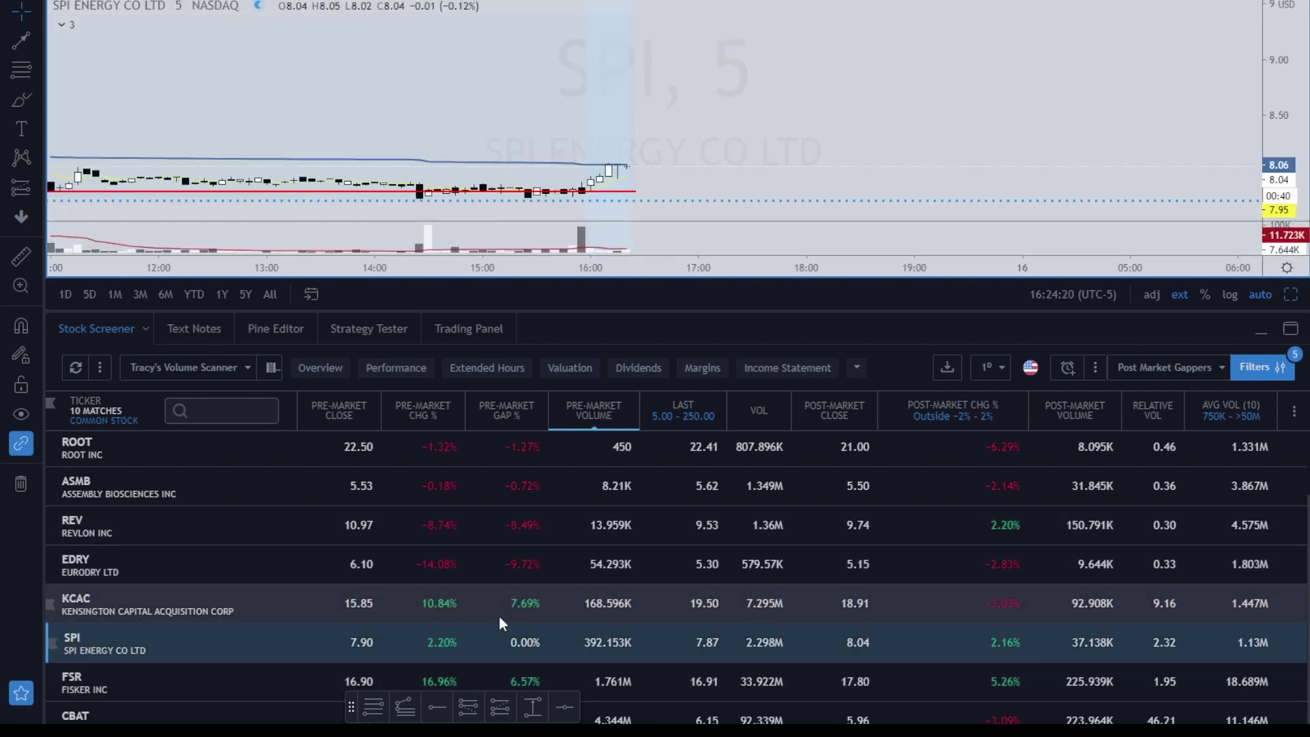
{"action": "left_click", "coordinate": [236, 681]}
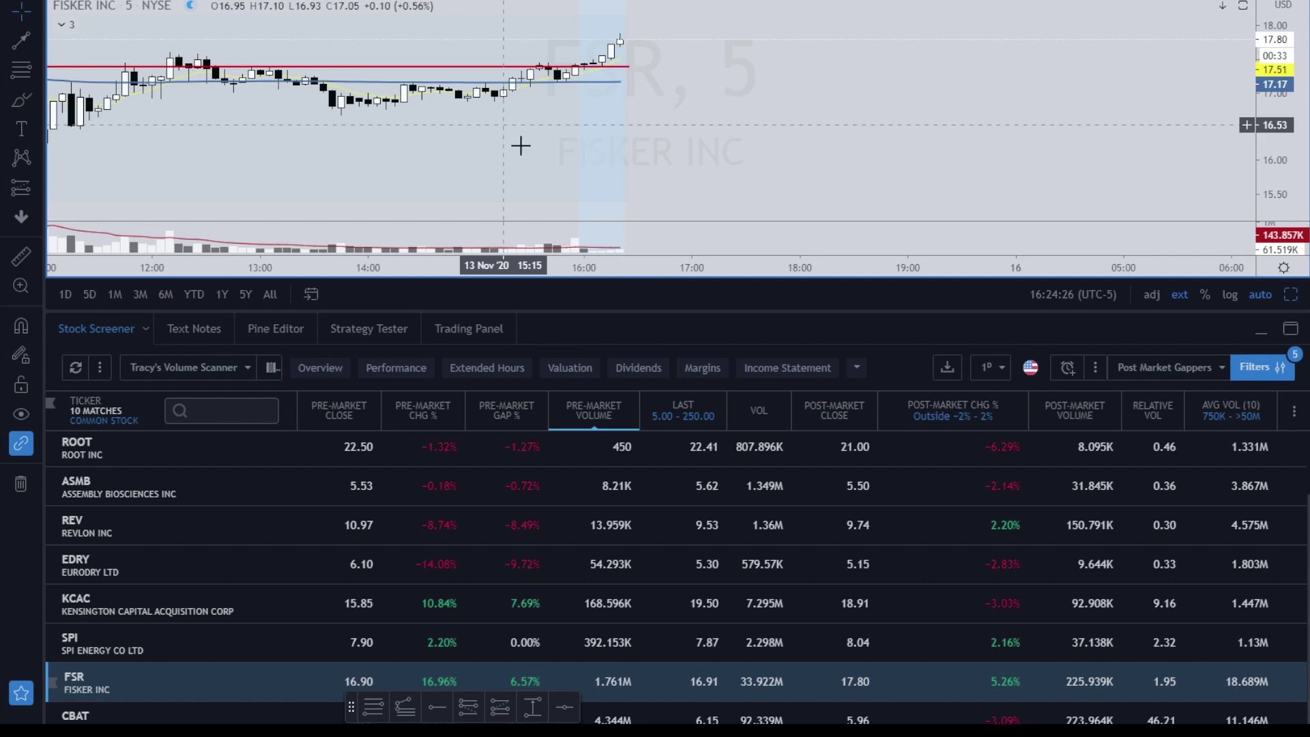
{"action": "scroll", "coordinate": [232, 630], "scroll_direction": "down", "scroll_amount": 2}
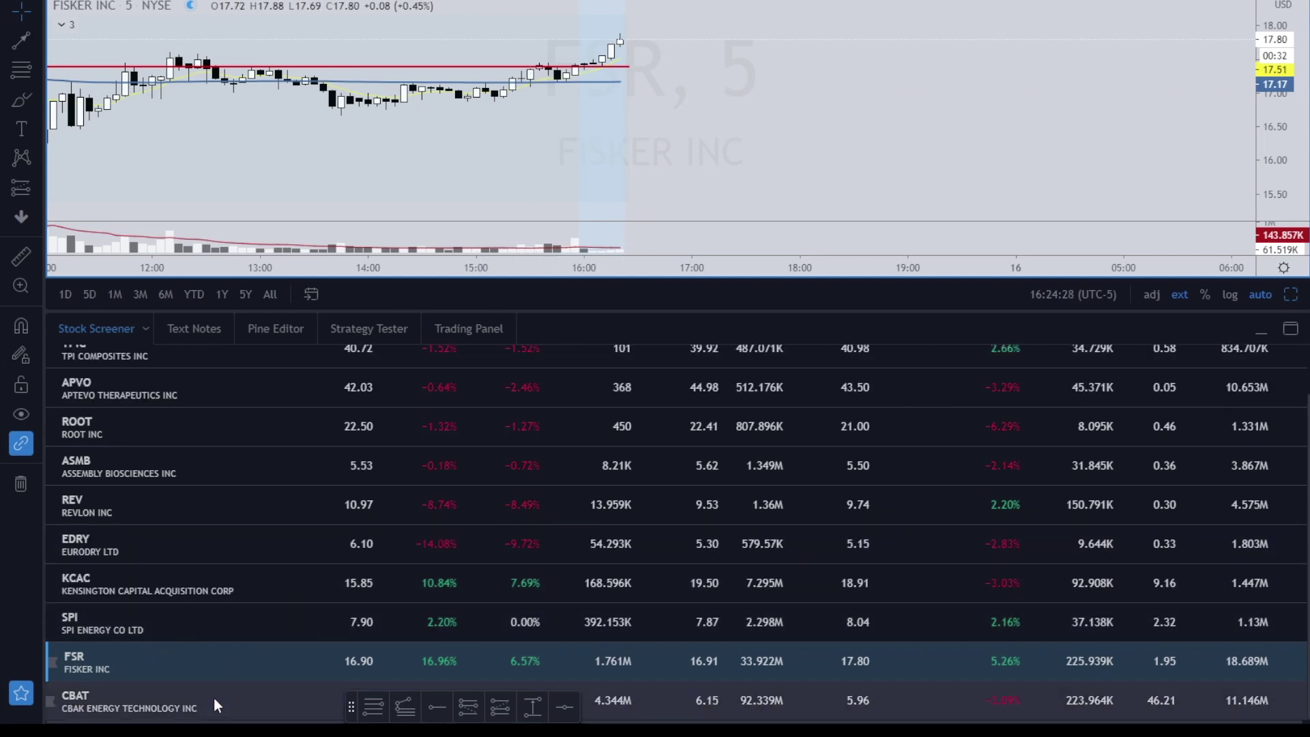
{"action": "left_click", "coordinate": [214, 703]}
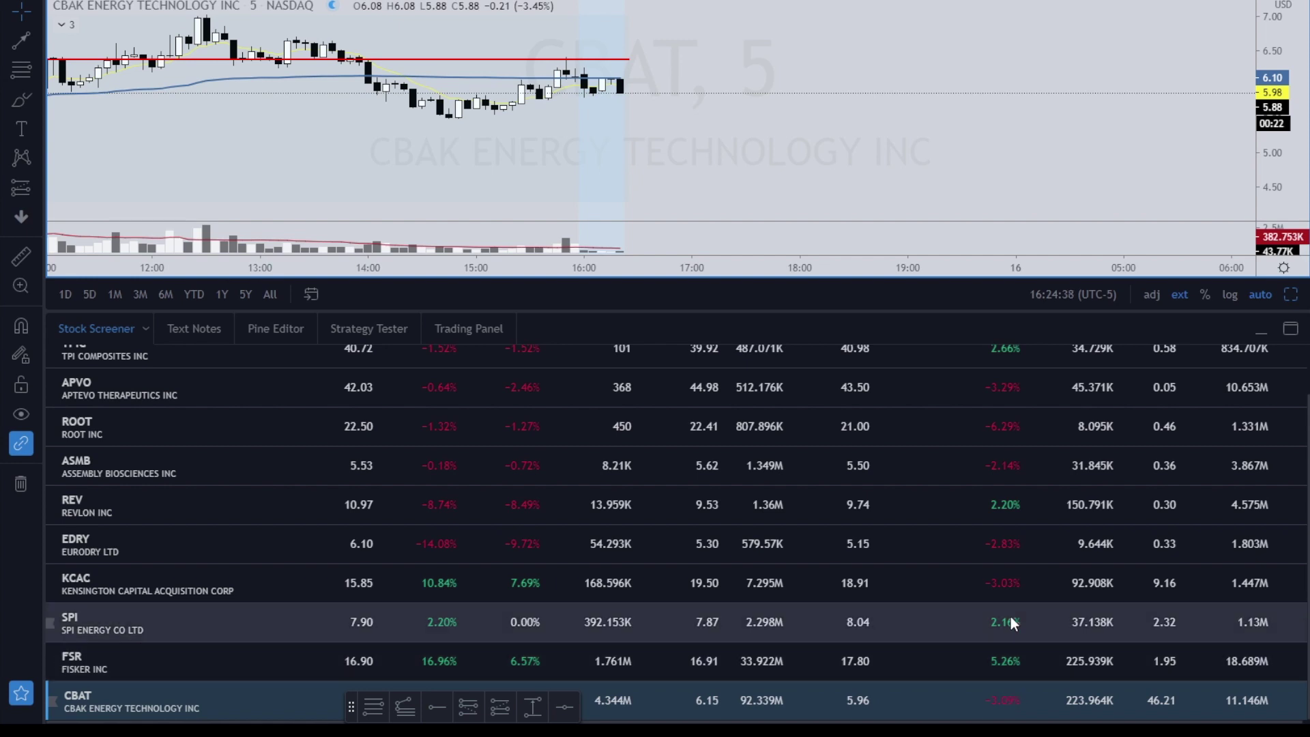
{"action": "scroll", "coordinate": [1003, 611], "scroll_direction": "up", "scroll_amount": 3}
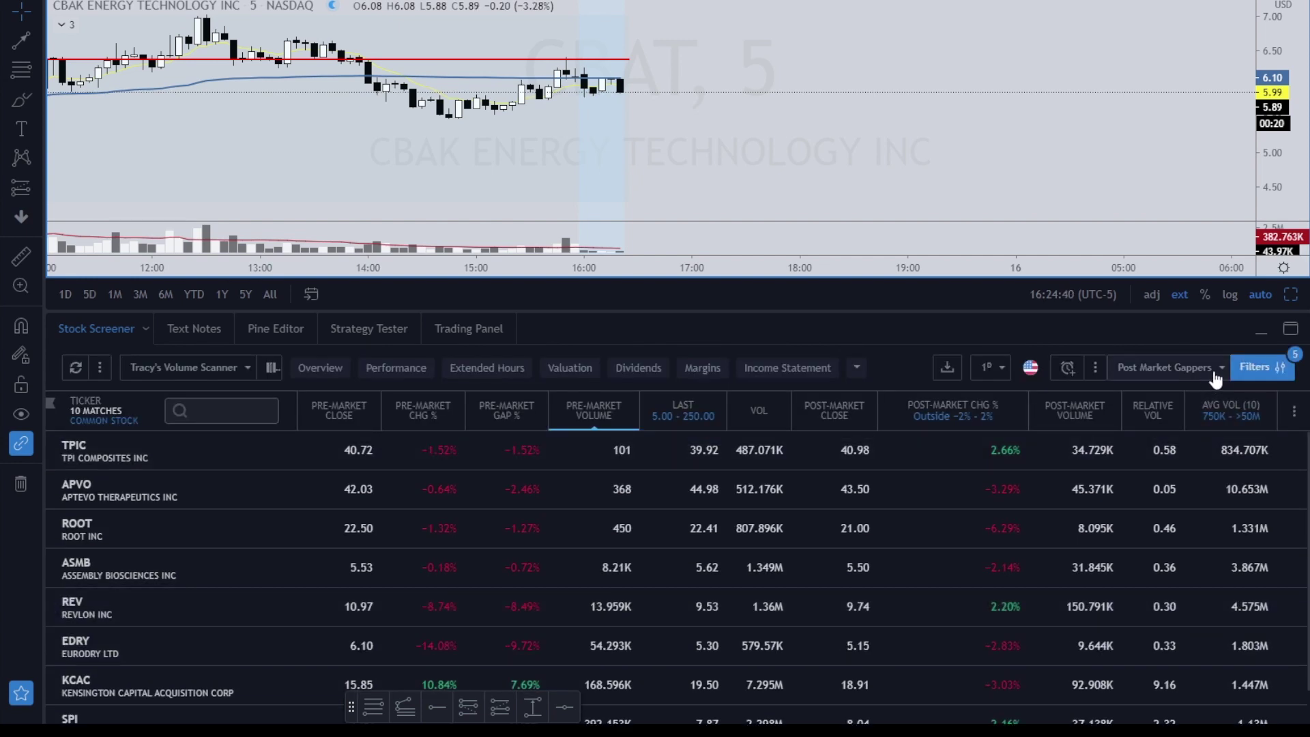
Step: Load the Pre Market Gappers screen and keep its Pre-market Gap % condition as Outside
{"action": "left_click", "coordinate": [1204, 372]}
{"action": "left_click", "coordinate": [1069, 418]}
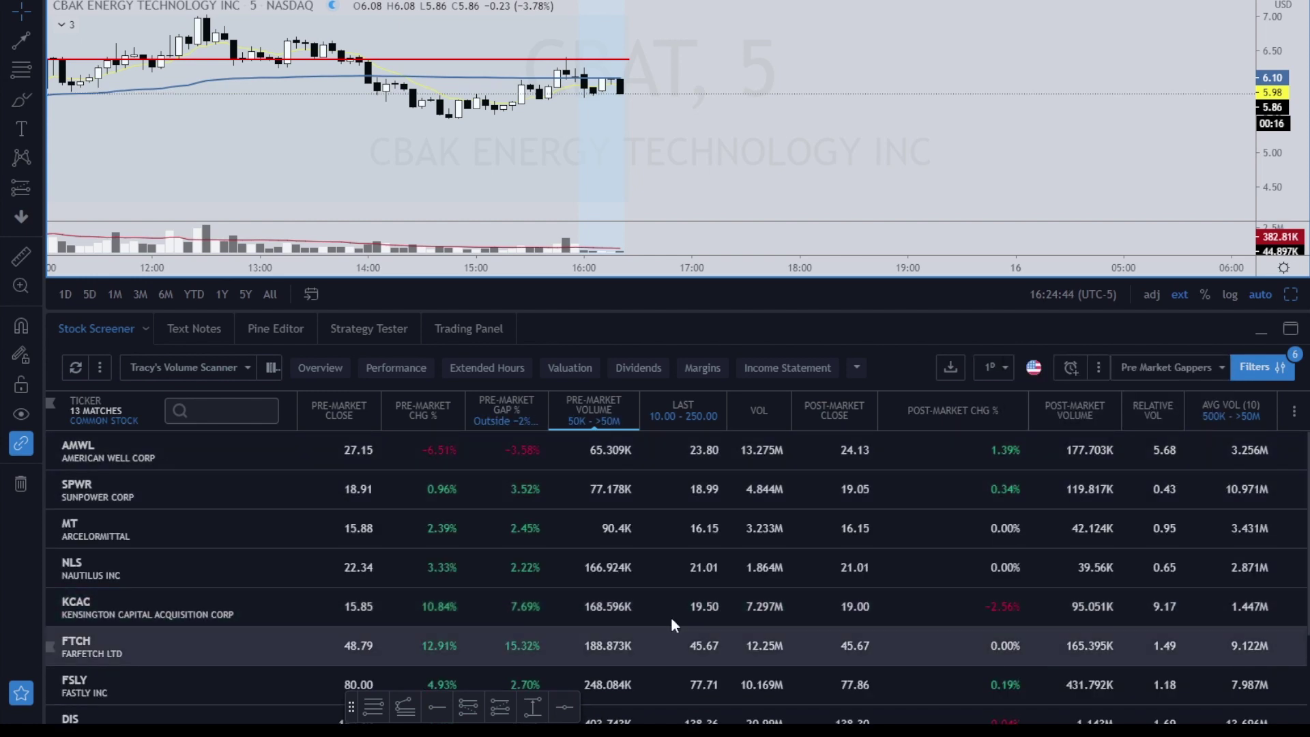
{"action": "left_click", "coordinate": [1267, 410]}
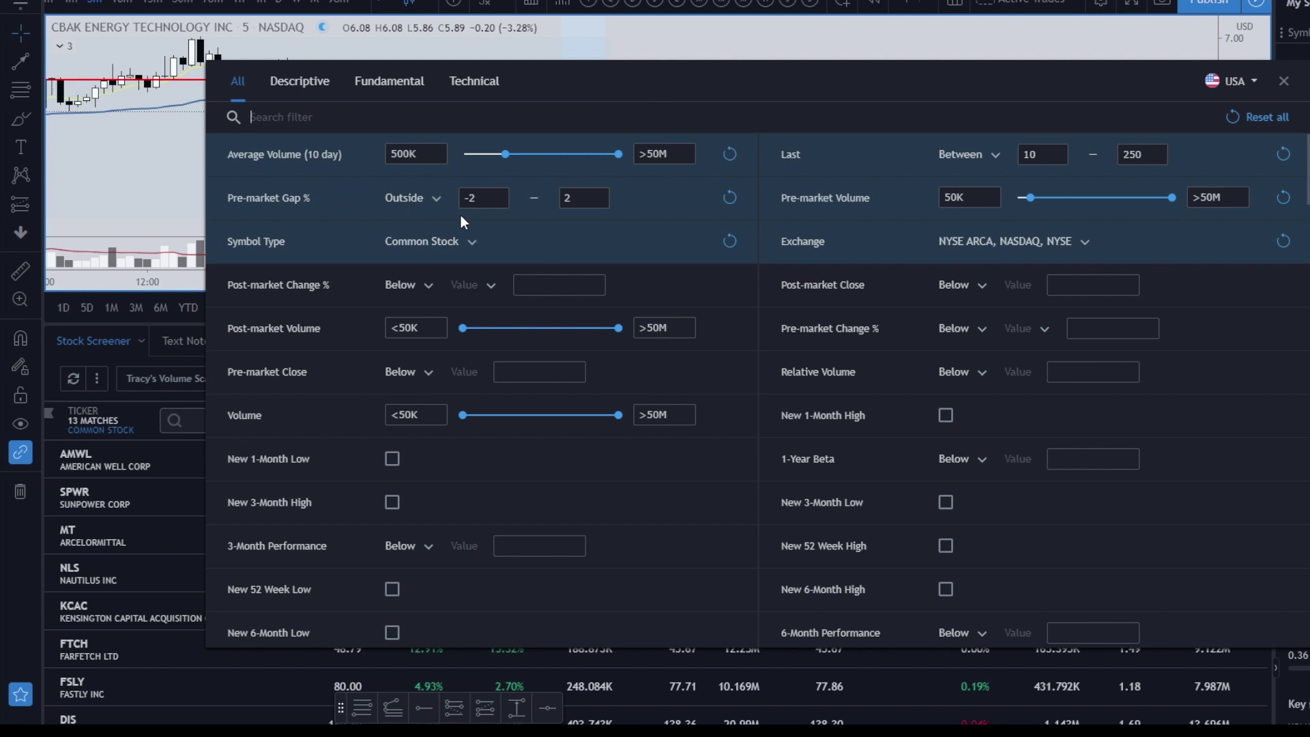
{"action": "left_click", "coordinate": [431, 201]}
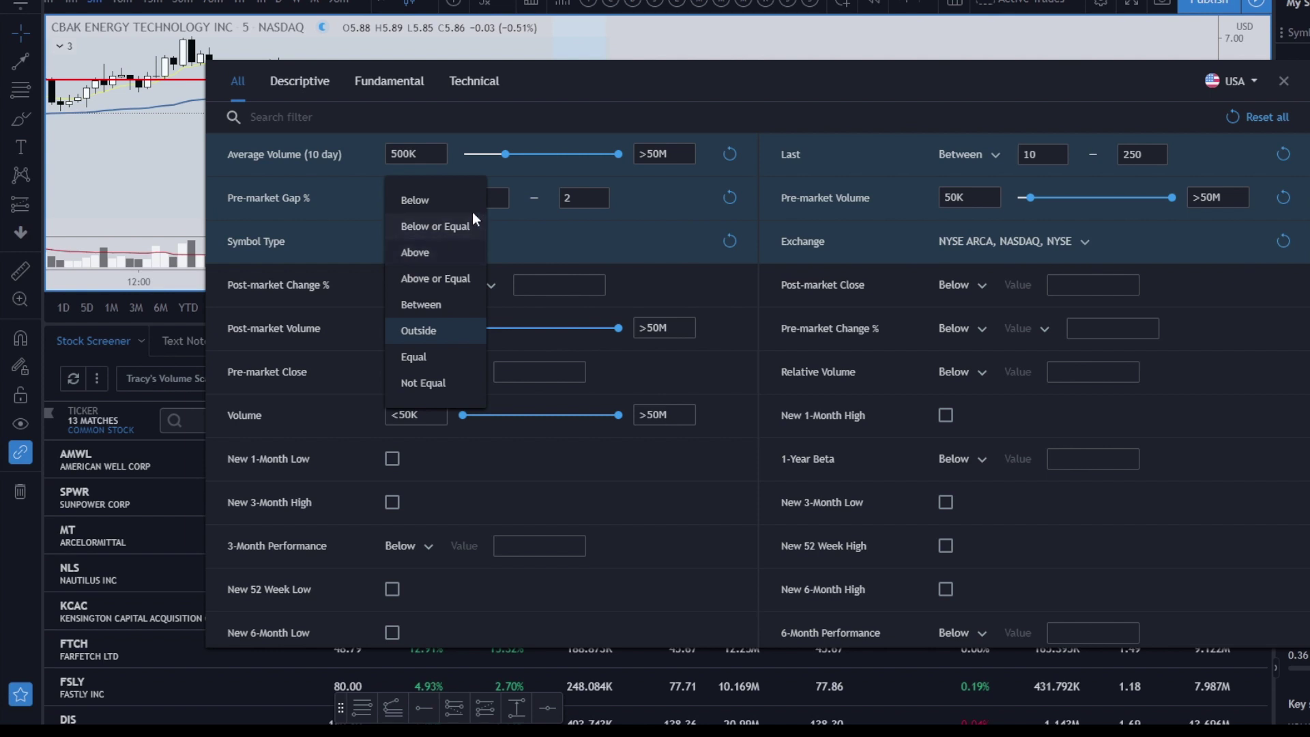
{"action": "left_click", "coordinate": [348, 200]}
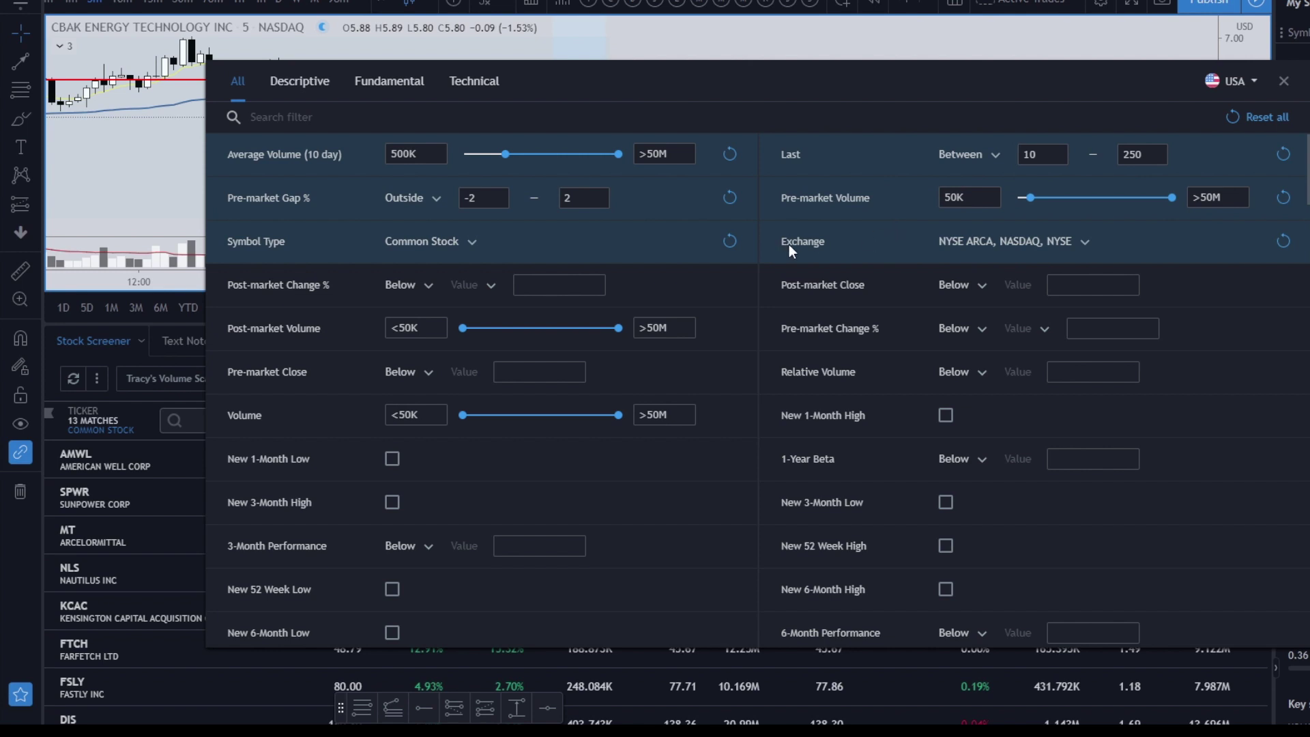
Step: Close the filters and save the screen under the name 'Pre Market Gappers'
{"action": "left_click", "coordinate": [1292, 85]}
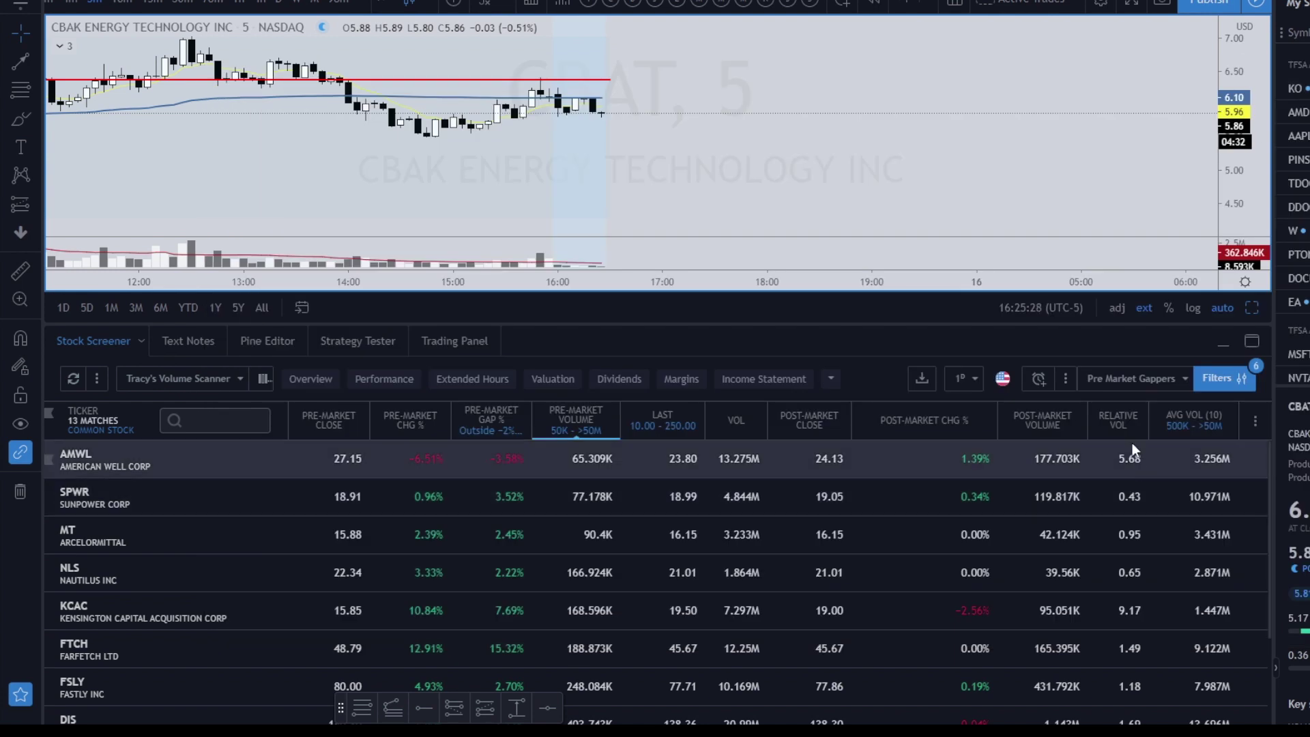
{"action": "left_click", "coordinate": [1162, 378]}
{"action": "left_click", "coordinate": [1055, 394]}
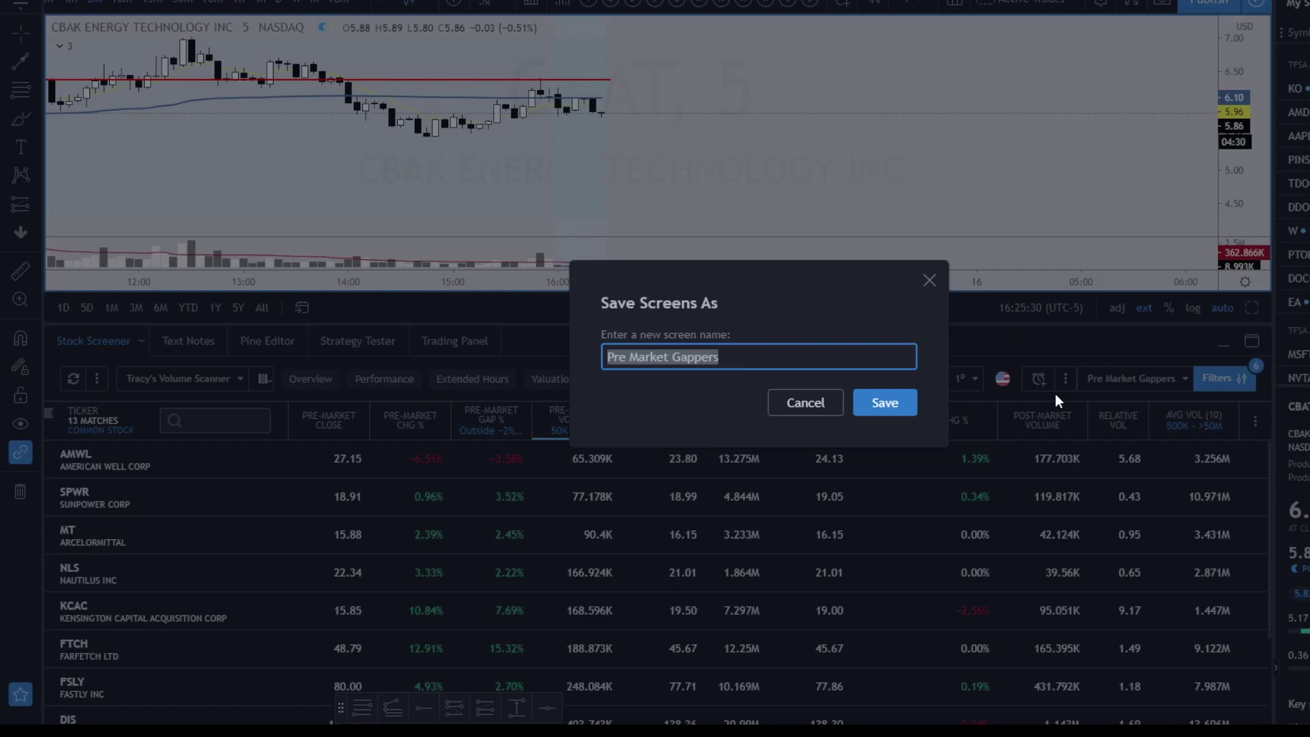
{"action": "left_click", "coordinate": [885, 403]}
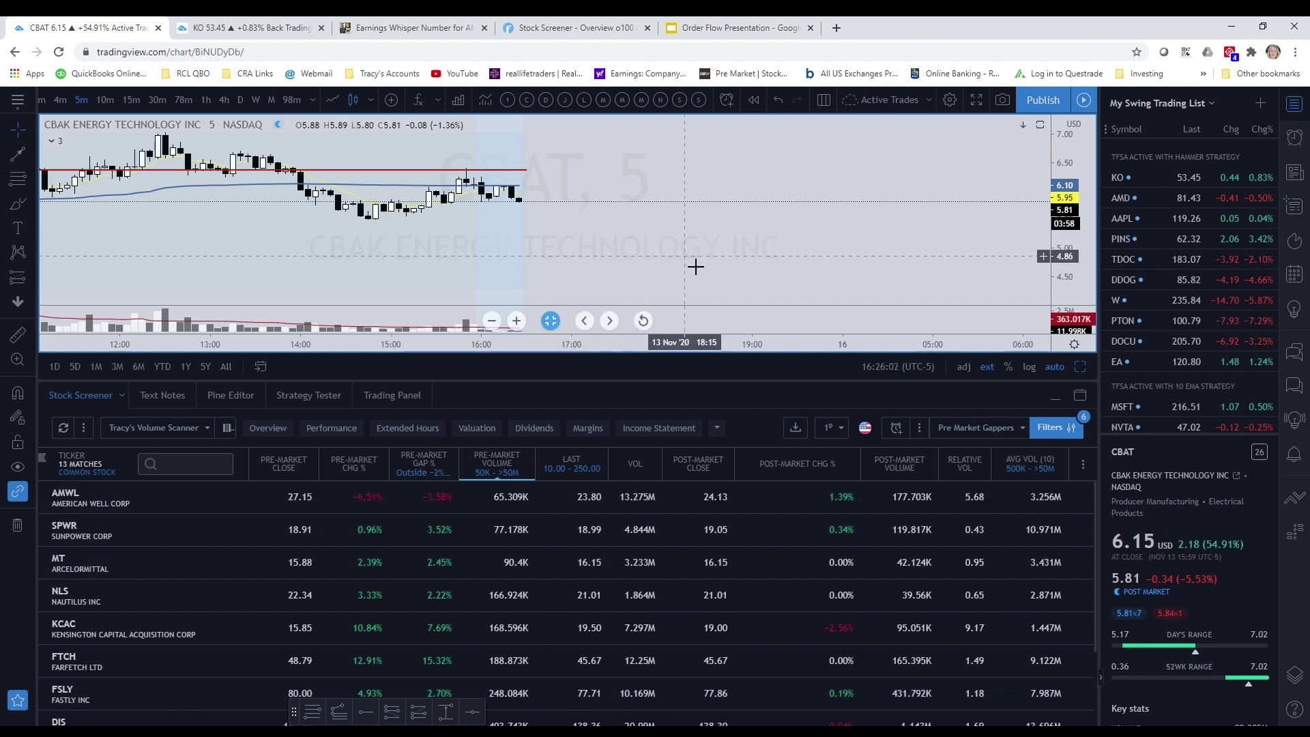
{"action": "scroll", "coordinate": [695, 266], "scroll_direction": "down", "scroll_amount": 2}
{"action": "scroll", "coordinate": [696, 266], "scroll_direction": "down", "scroll_amount": 2}
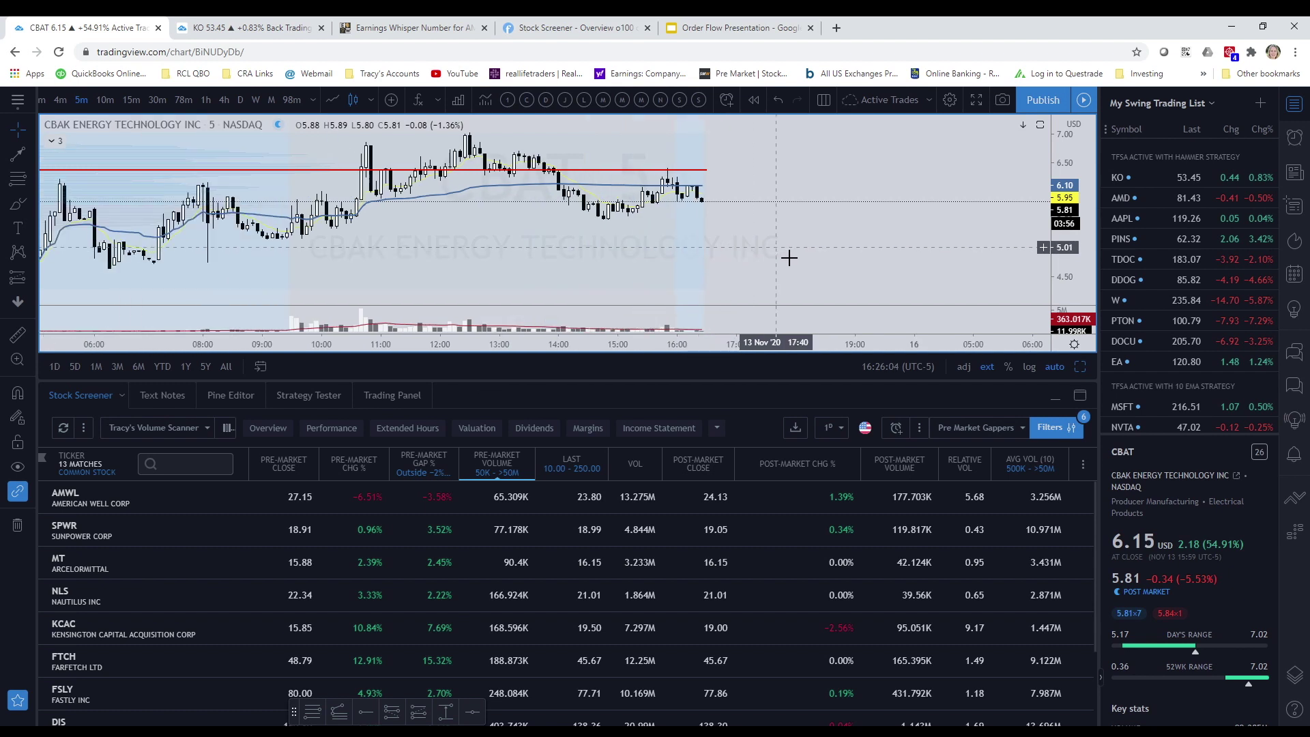
{"action": "scroll", "coordinate": [750, 258], "scroll_direction": "up", "scroll_amount": 2}
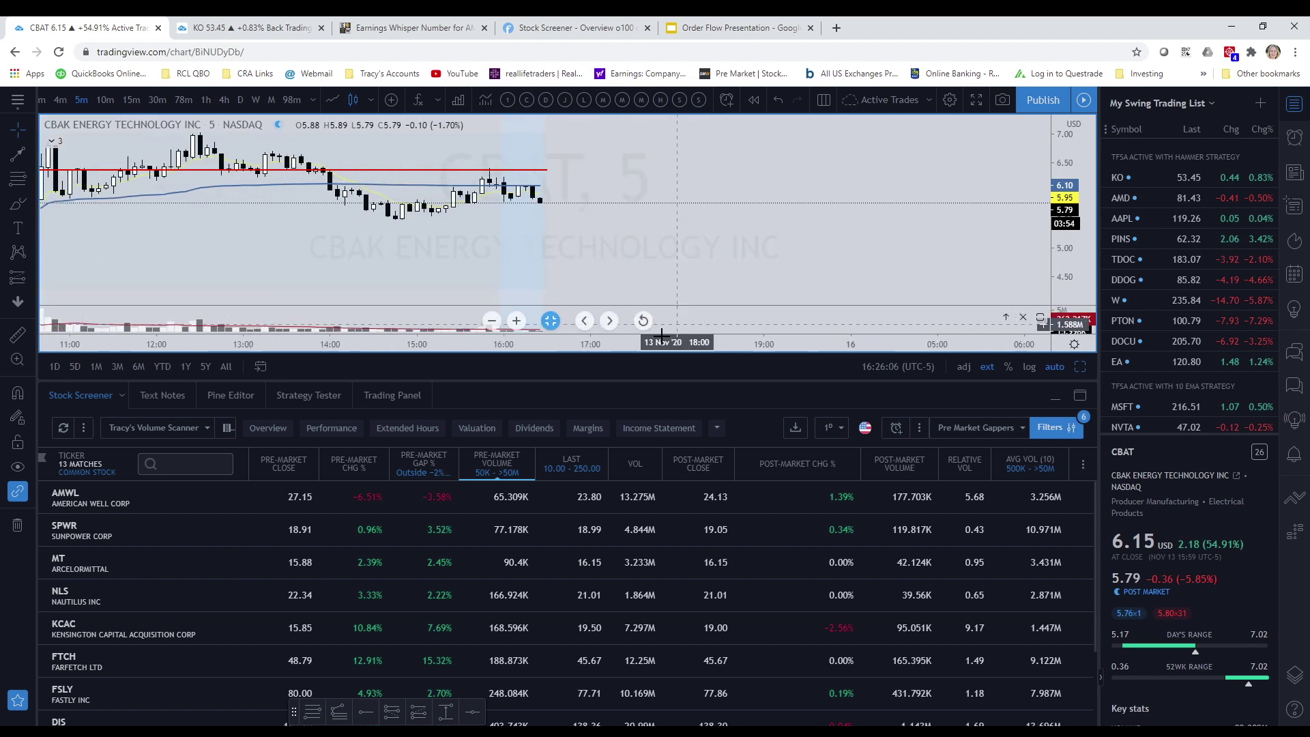